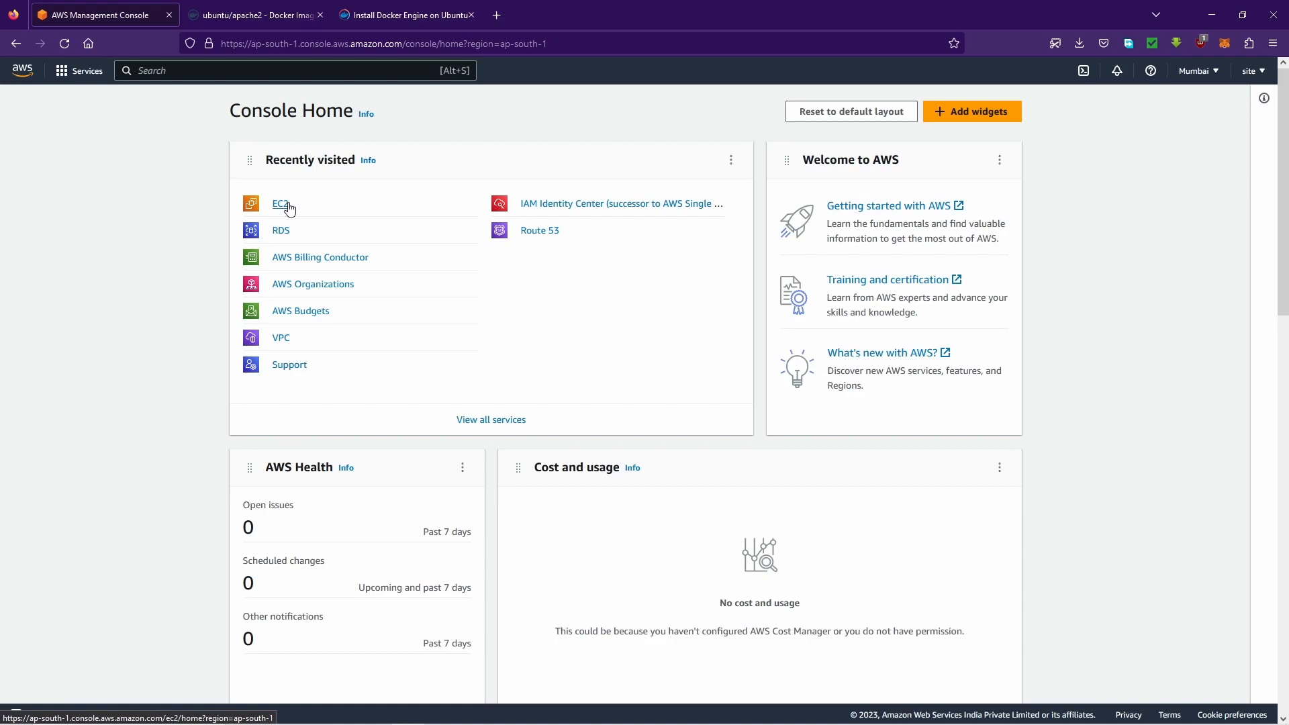
Step: Search the console services for Ec2 and open the EC2 dashboard
click(259, 70)
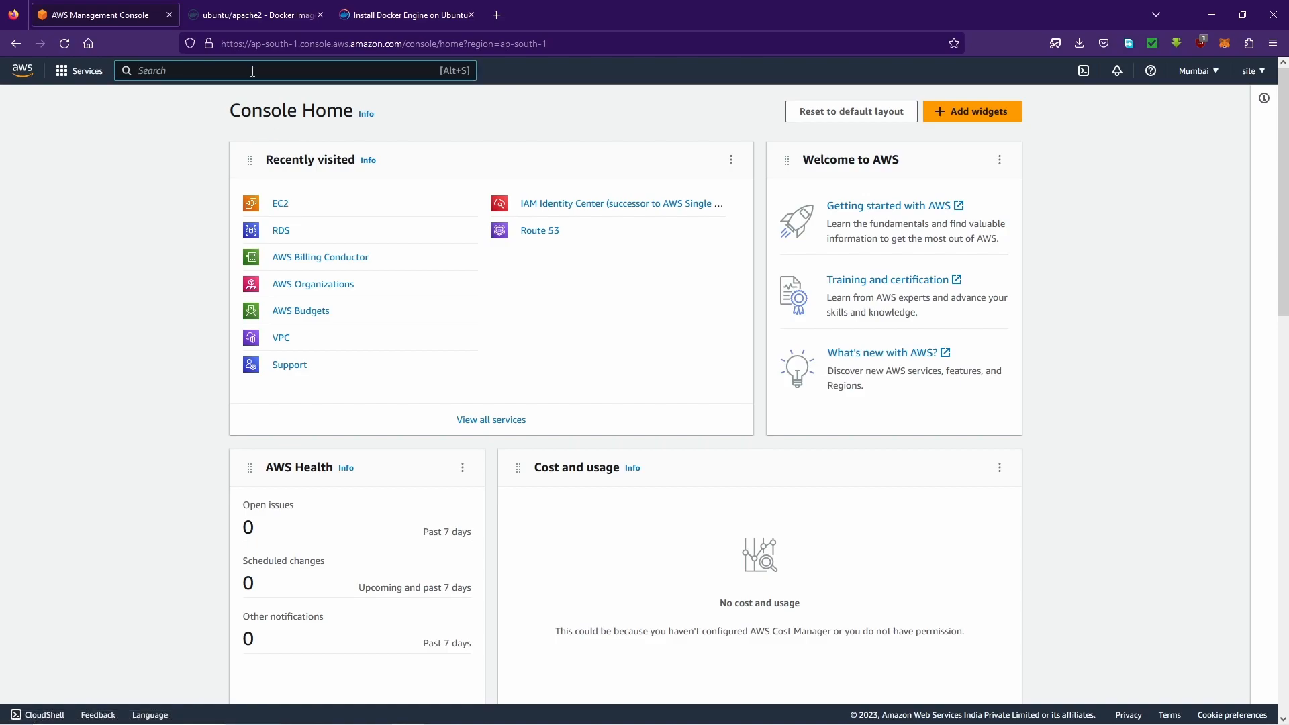
text(Ec2)
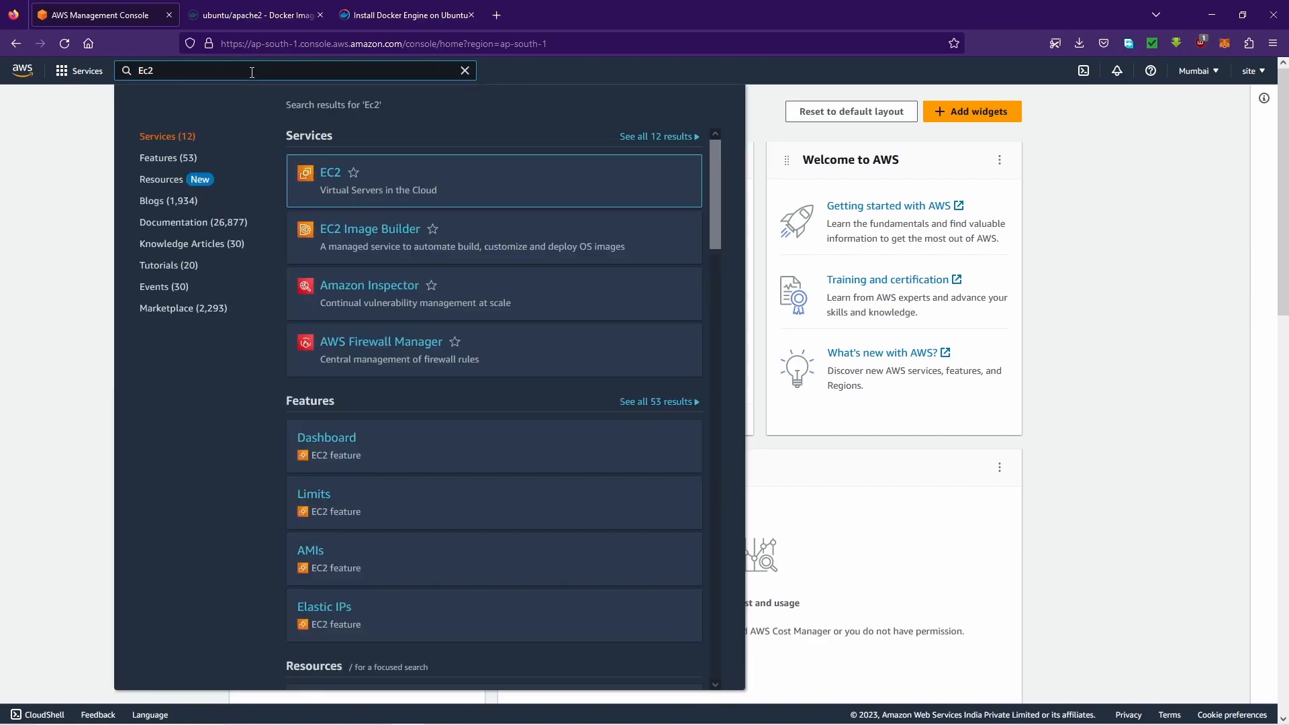
click(332, 180)
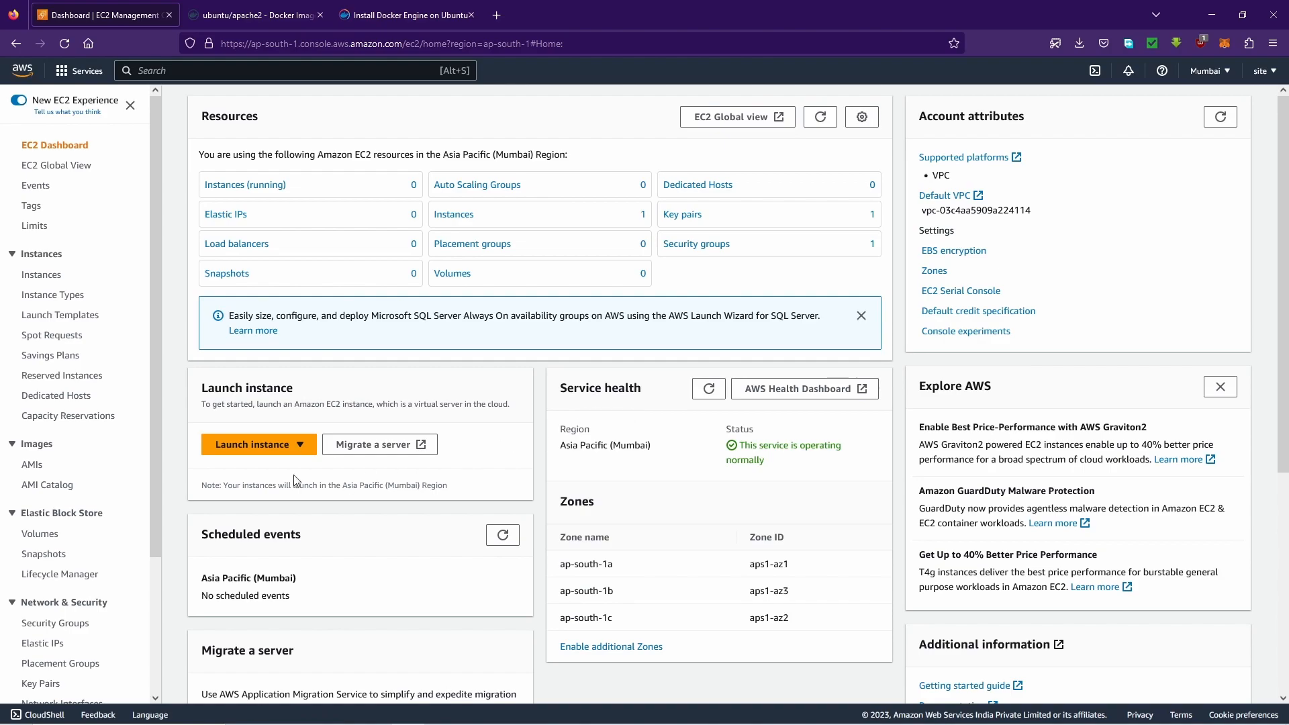
Step: Start launching a new EC2 instance and name it "test"
click(296, 446)
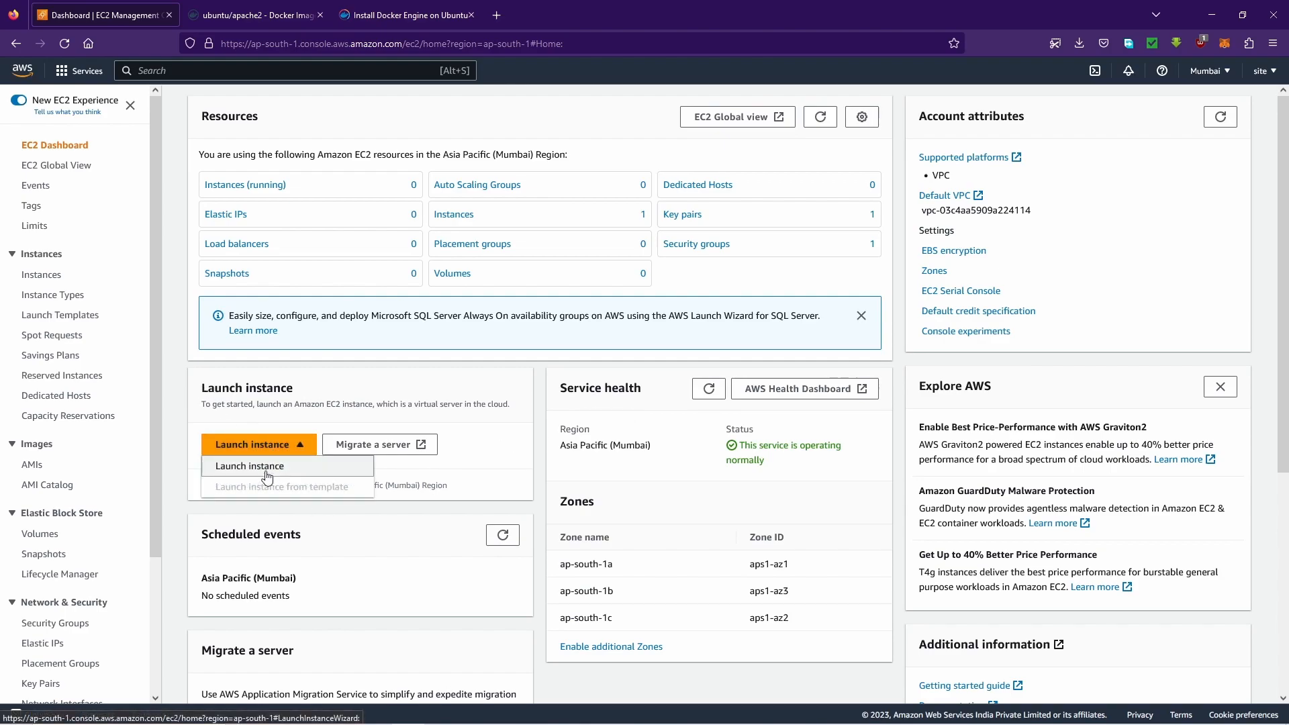
click(277, 468)
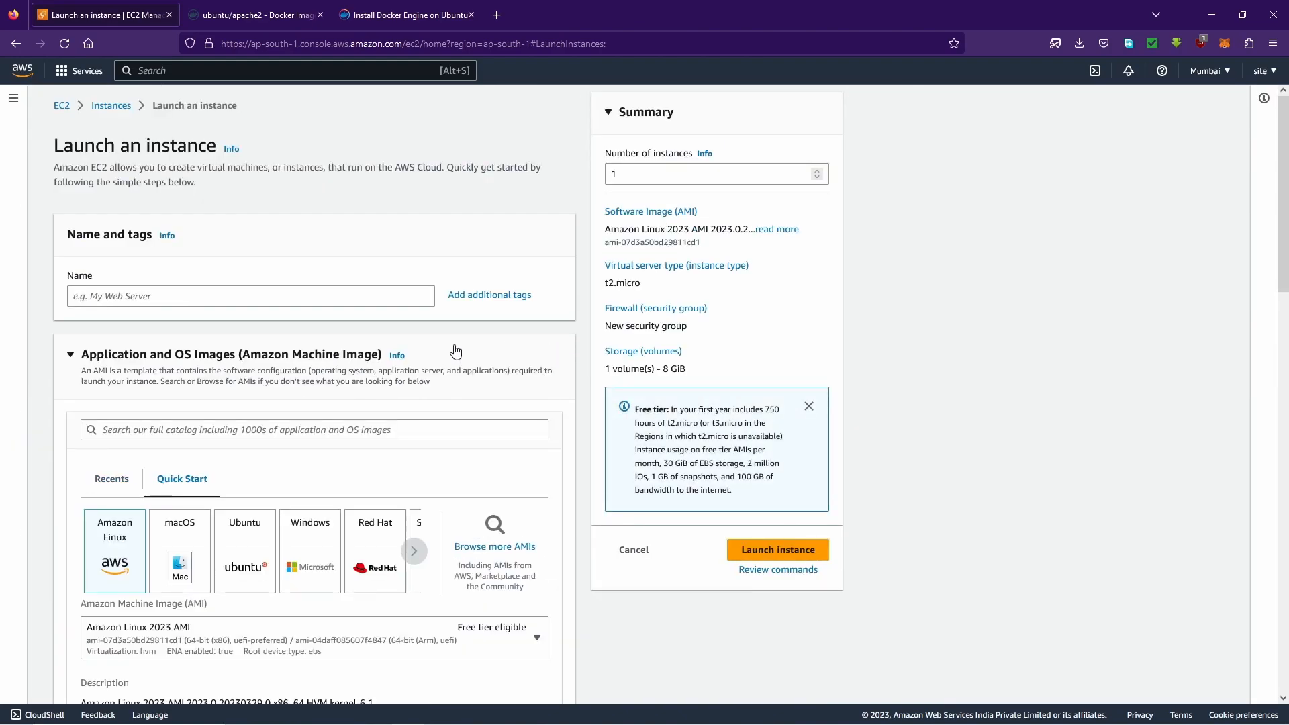
click(297, 302)
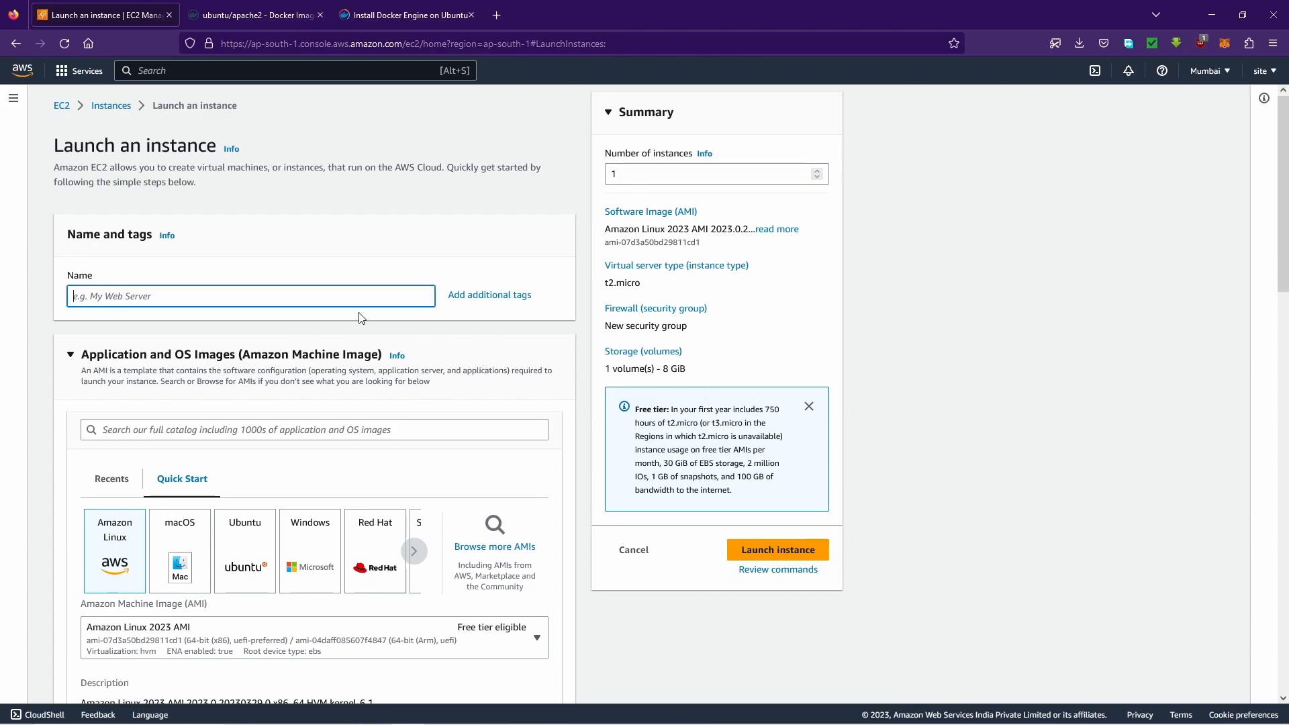
text(test)
Step: Look through the Quick Start operating systems and open the full AMI catalog
scroll(423, 351, down, 2)
scroll(423, 352, down, 1)
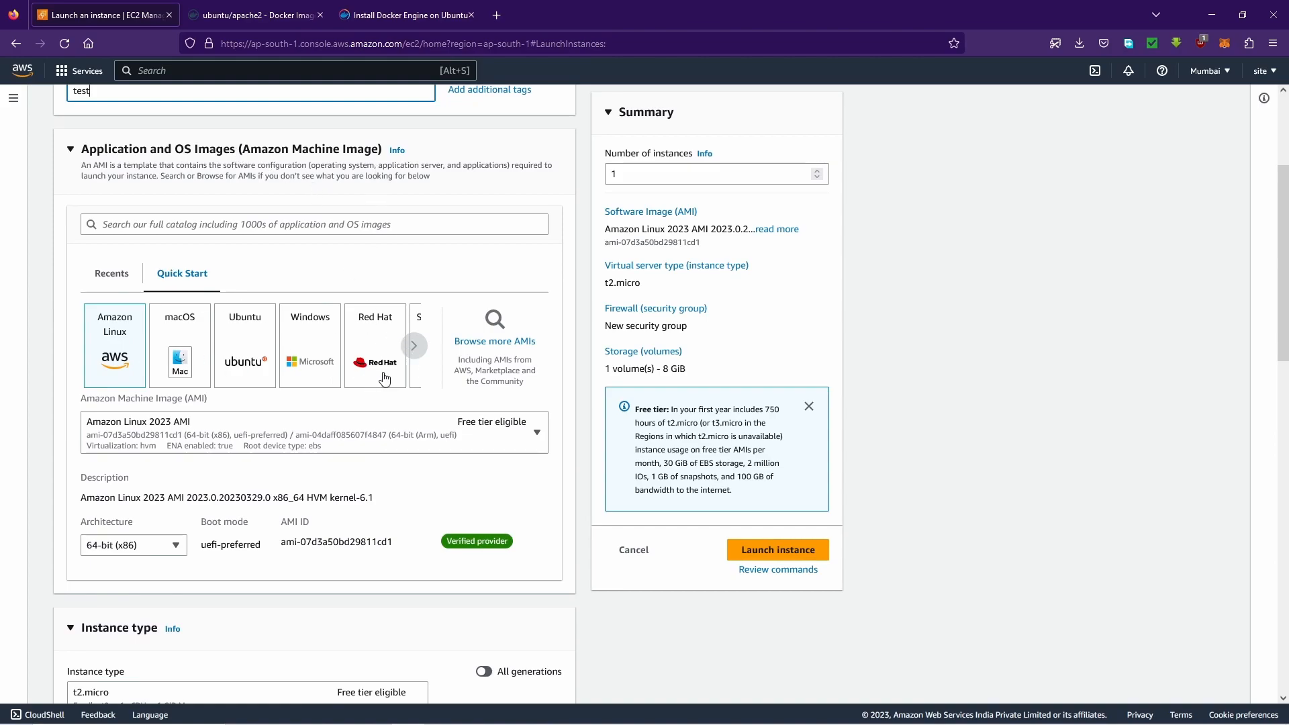
click(414, 345)
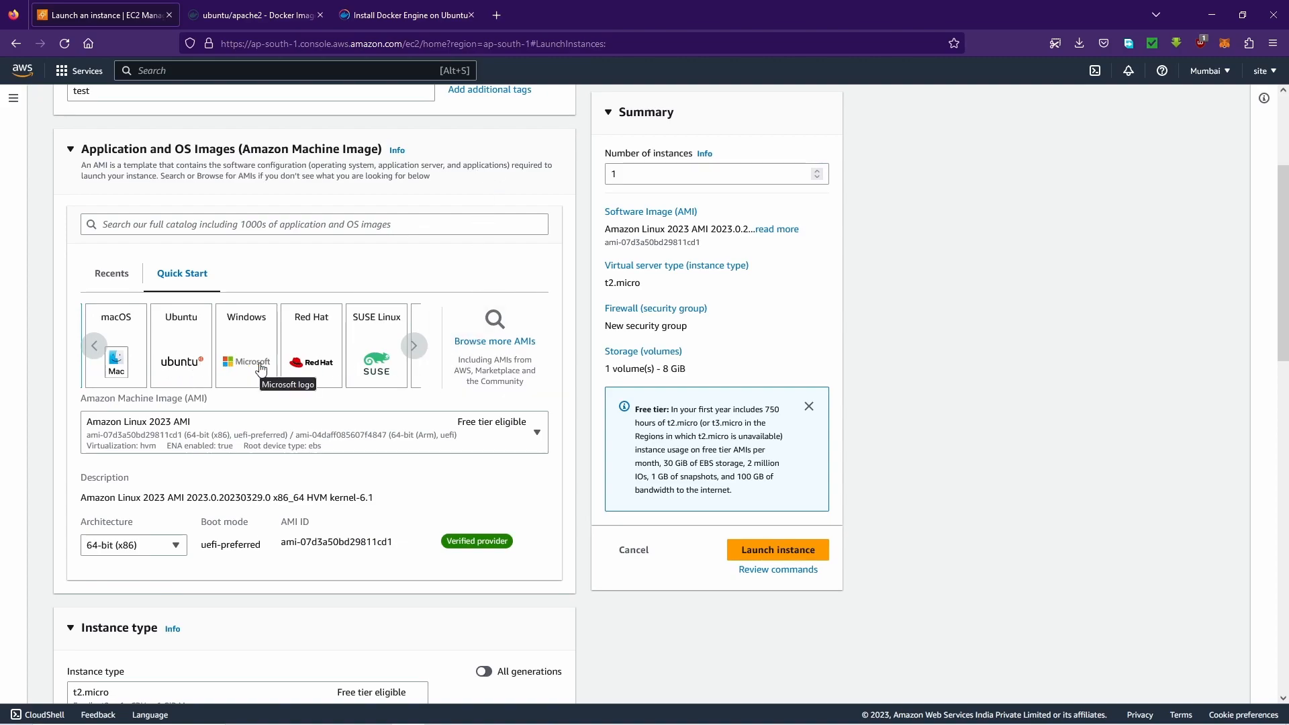
click(516, 344)
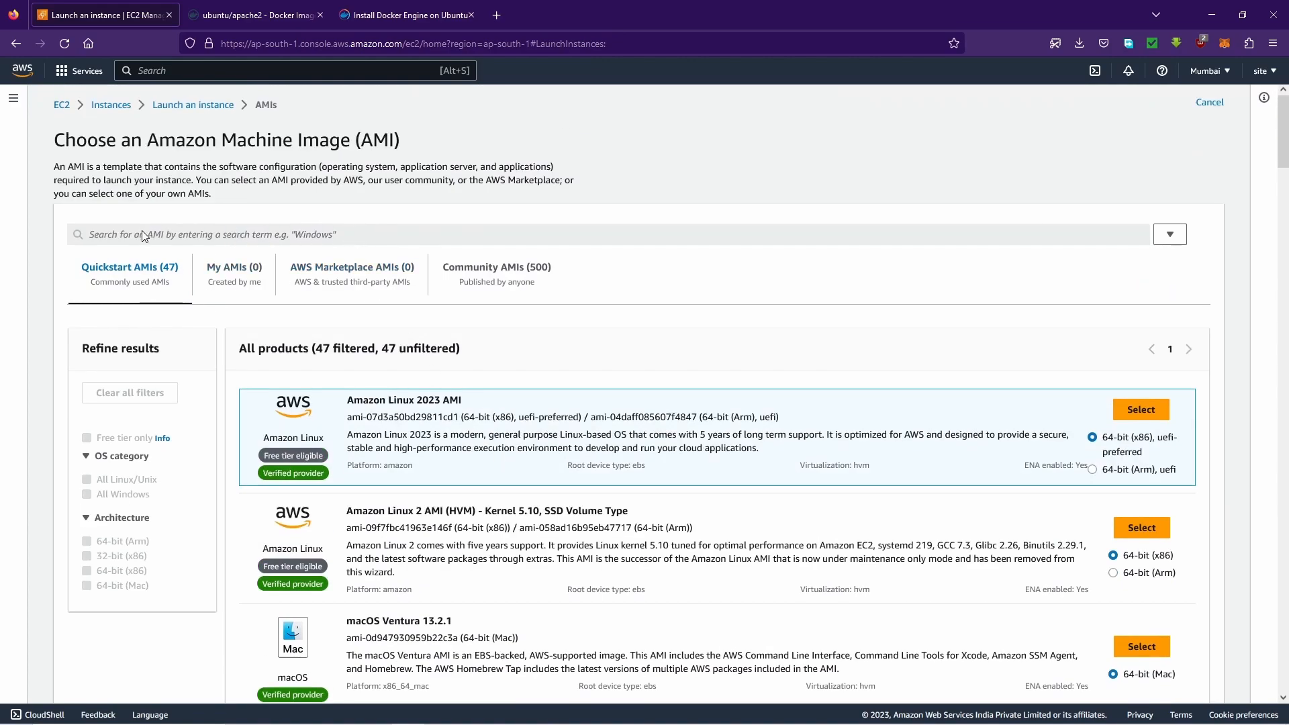
Step: Look through the AWS Marketplace AMIs matching "openvpn" and clear the search
click(128, 191)
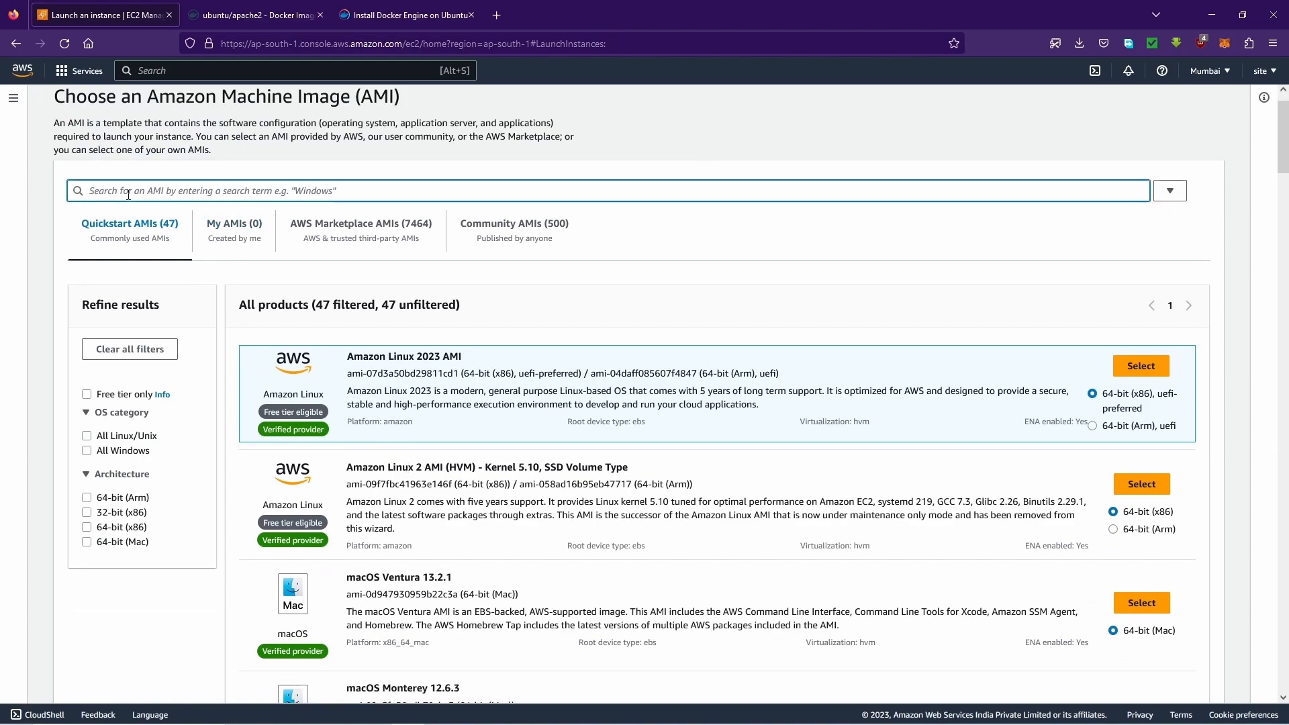
text(openv)
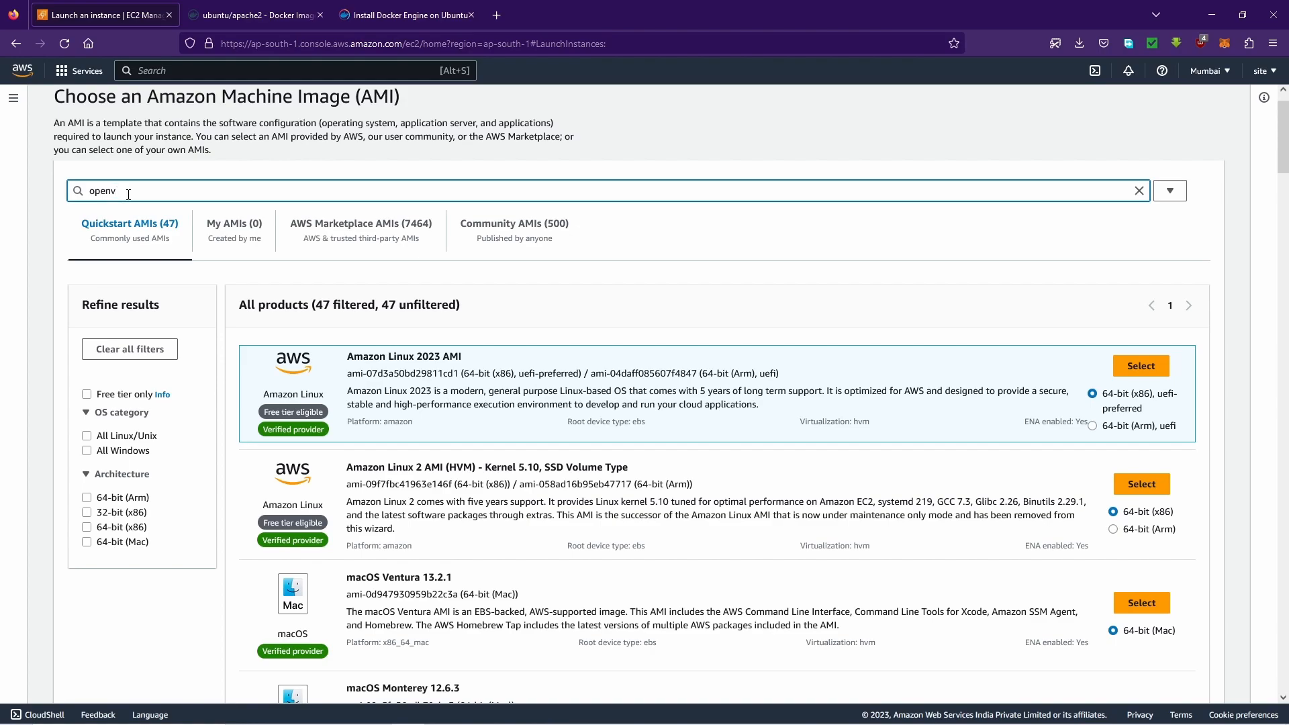
key(Return)
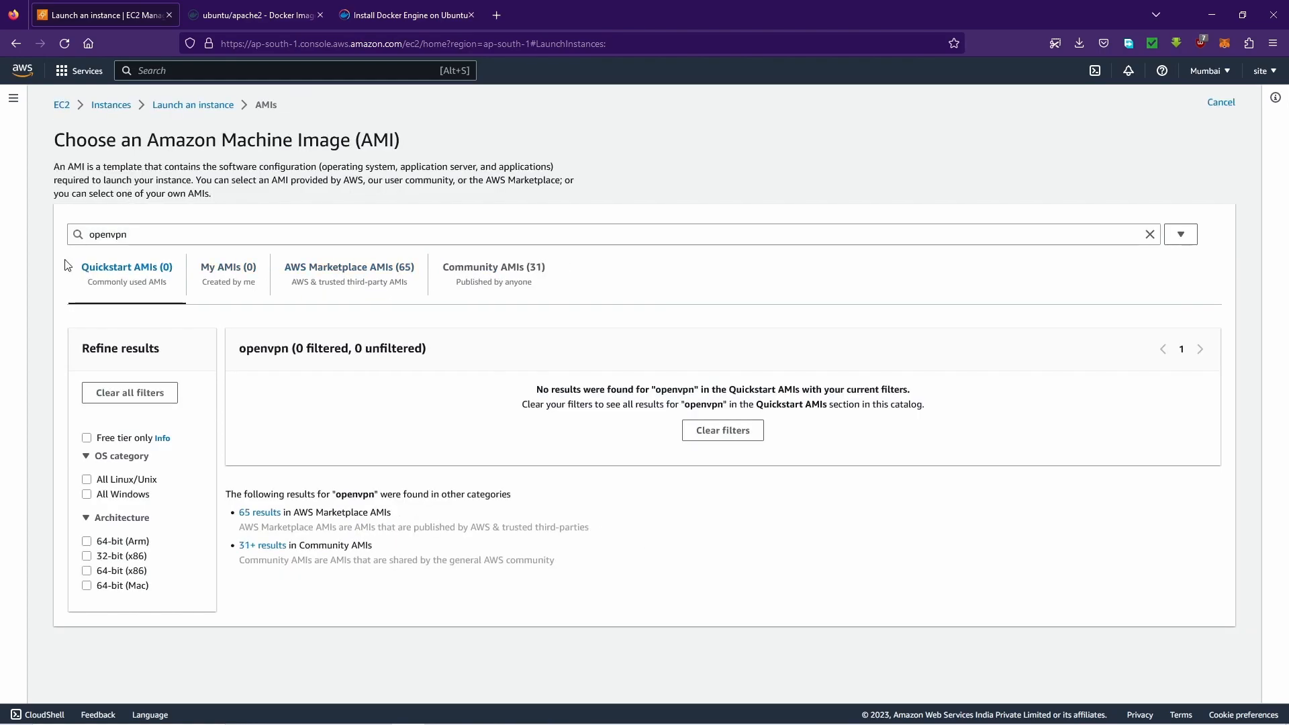
click(357, 282)
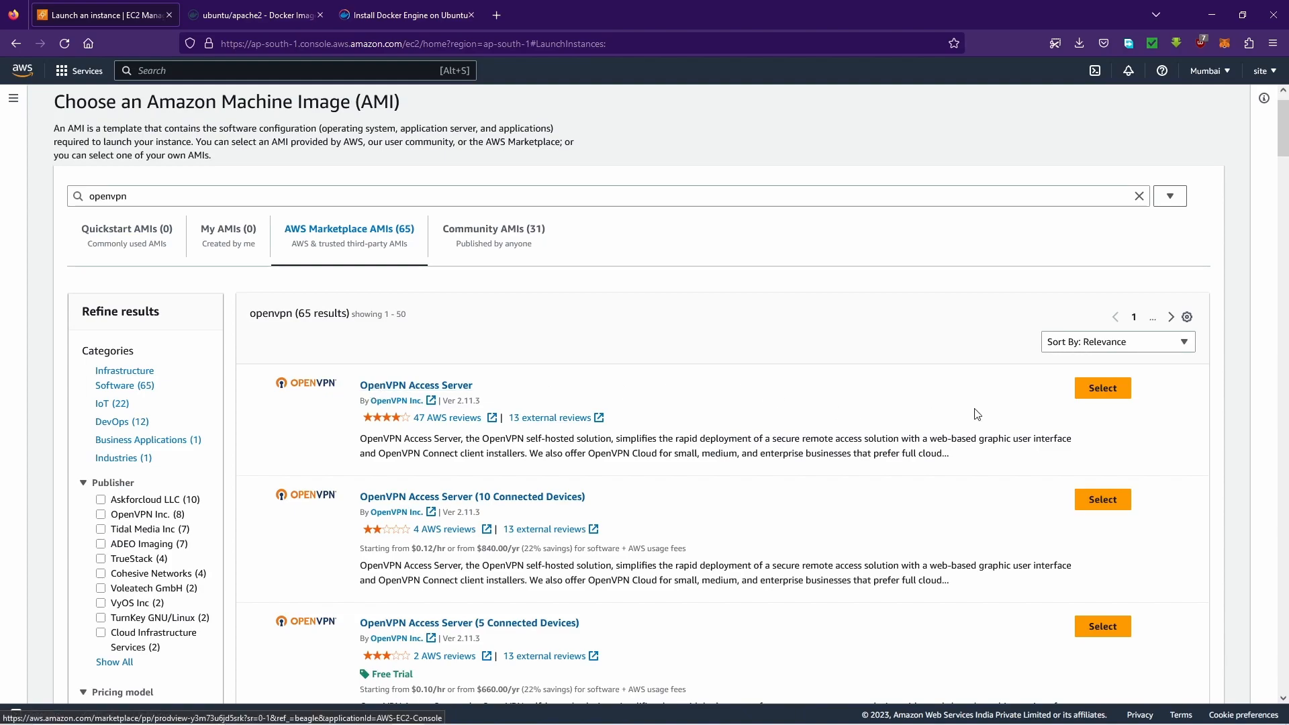
scroll(537, 470, down, 7)
scroll(537, 483, up, 8)
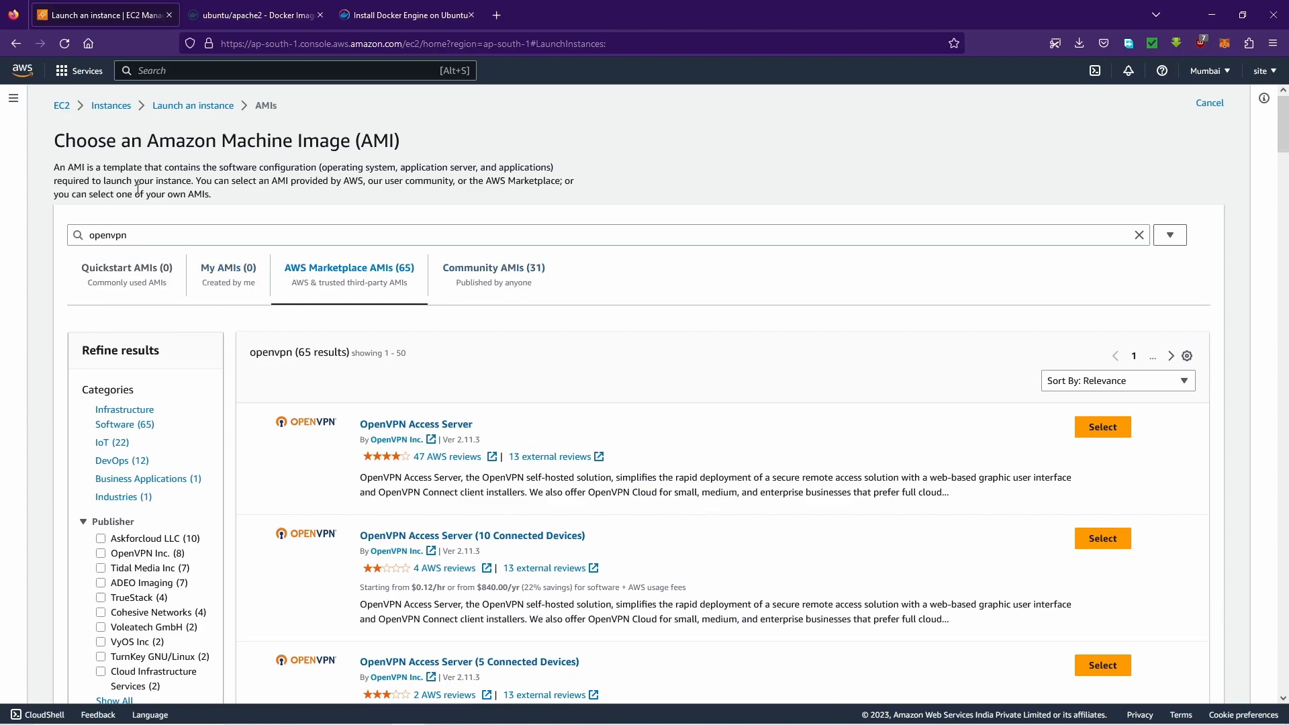
double_click(160, 242)
key(BackSpace)
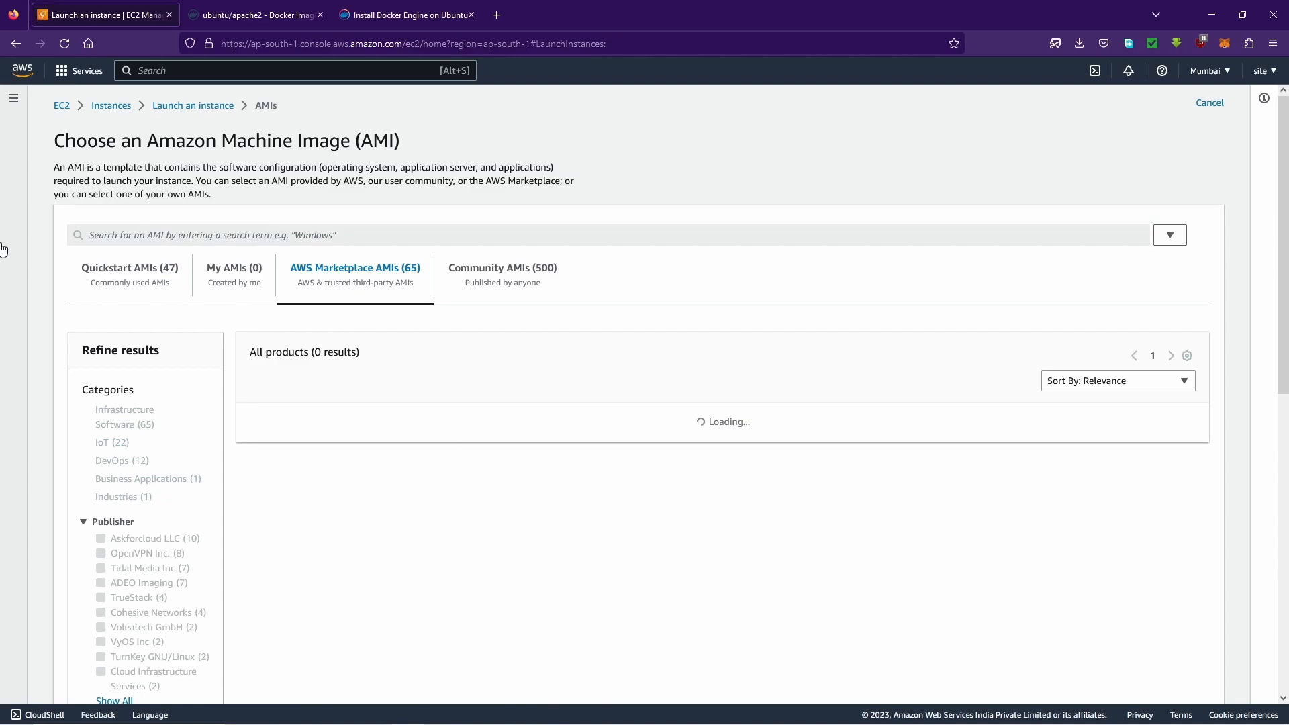
scroll(500, 500, down, 2)
scroll(501, 500, up, 3)
Step: Select the 64-bit (x86) Ubuntu Server 22.04 LTS (HVM), SSD Volume Type image from the Quickstart AMIs
click(128, 267)
scroll(525, 408, down, 5)
scroll(524, 408, down, 10)
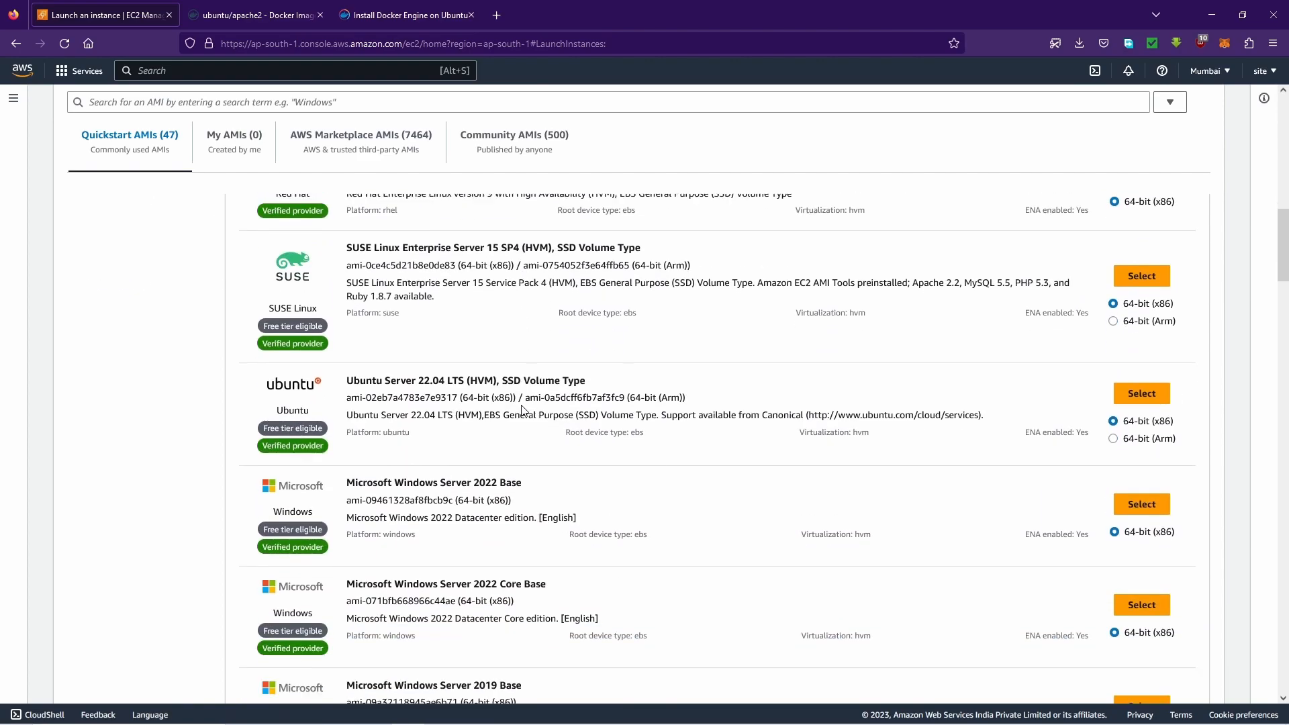
scroll(524, 411, down, 1)
drag(430, 353, 486, 355)
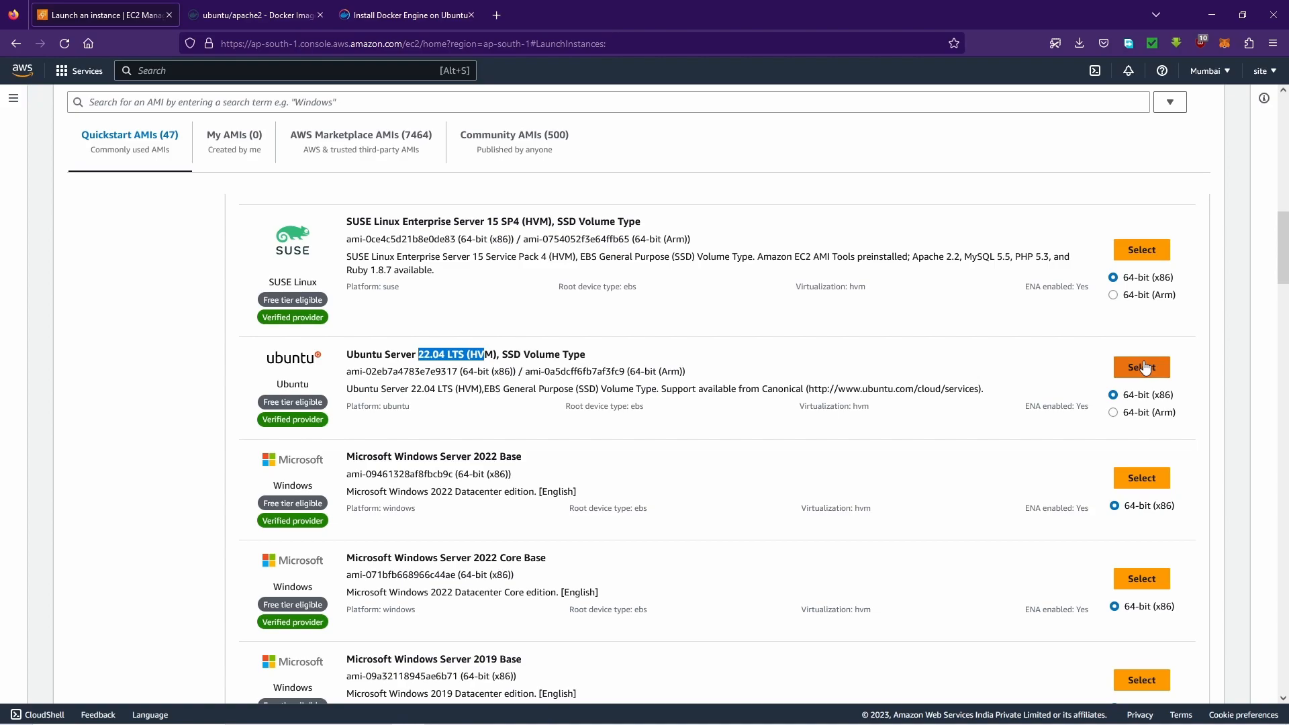
click(1145, 366)
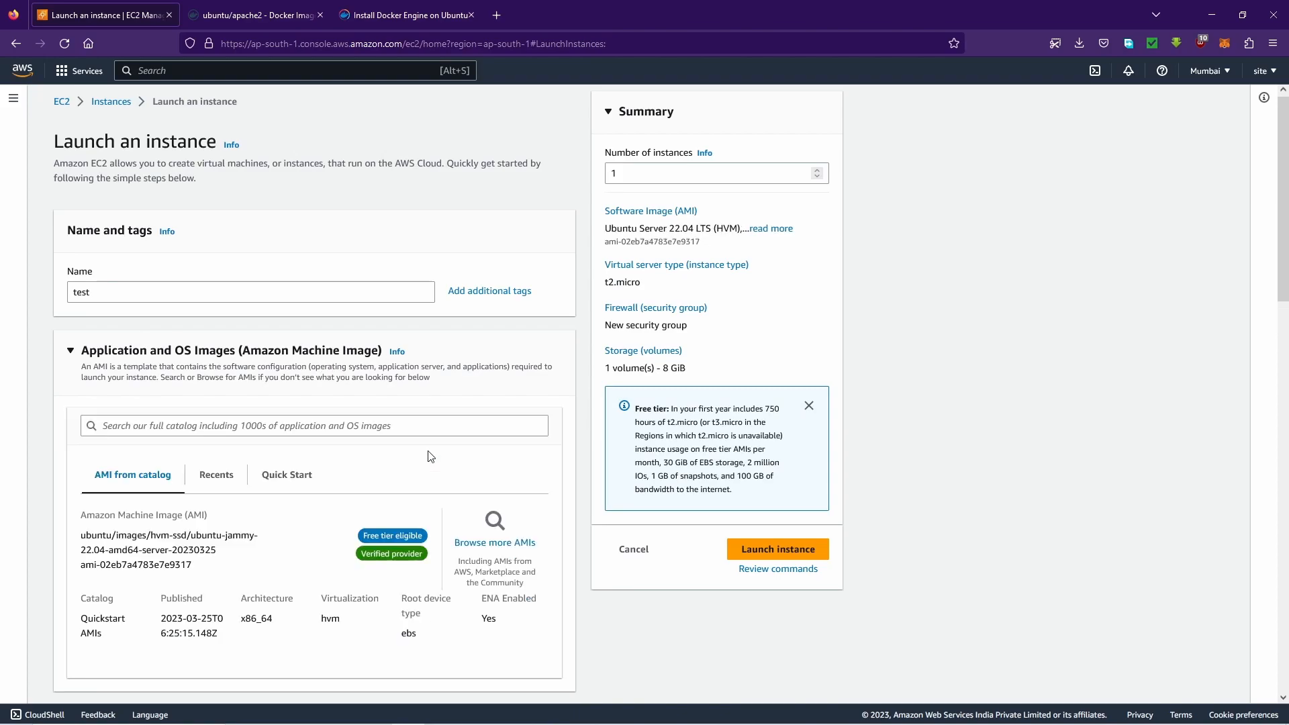
Step: Keep the t2.micro instance type and choose the existing "prod" key pair for login
scroll(430, 456, down, 2)
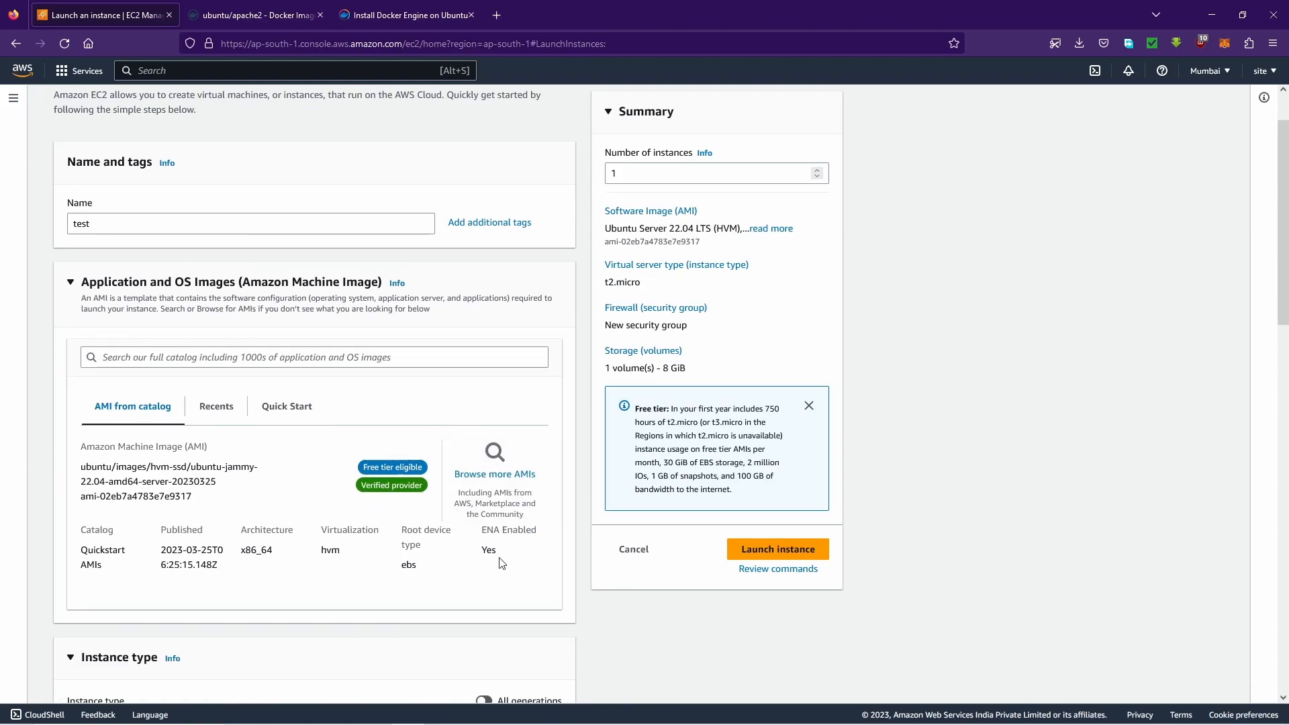
scroll(500, 557, down, 3)
scroll(499, 557, down, 4)
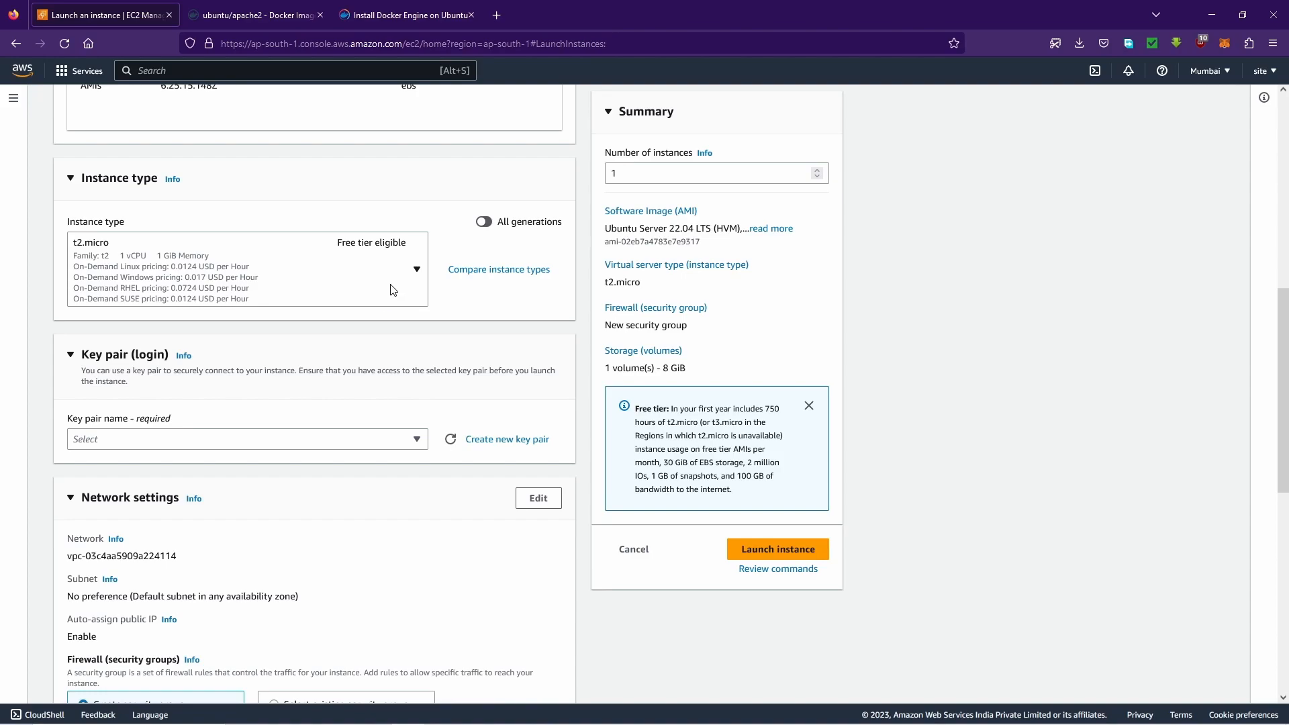
scroll(472, 289, down, 1)
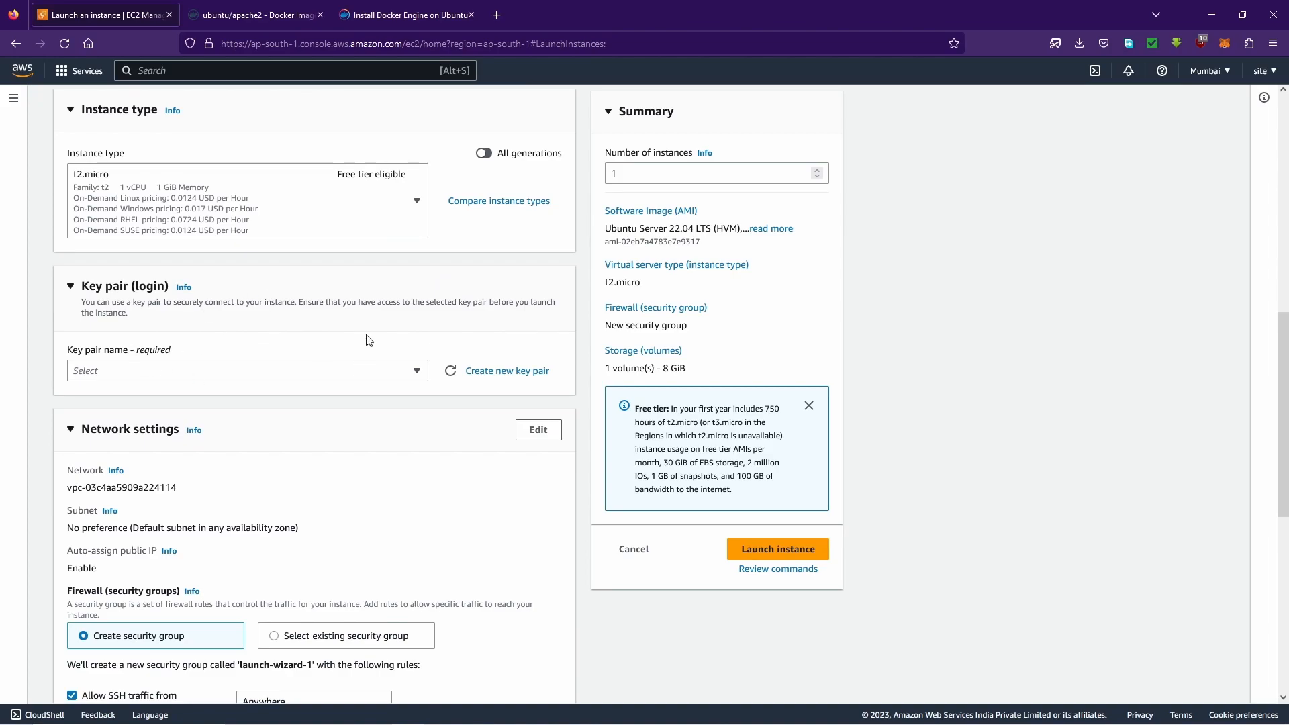
click(417, 376)
click(265, 447)
Step: Examine the available key pairs and the options for creating a new one, without creating it
click(391, 373)
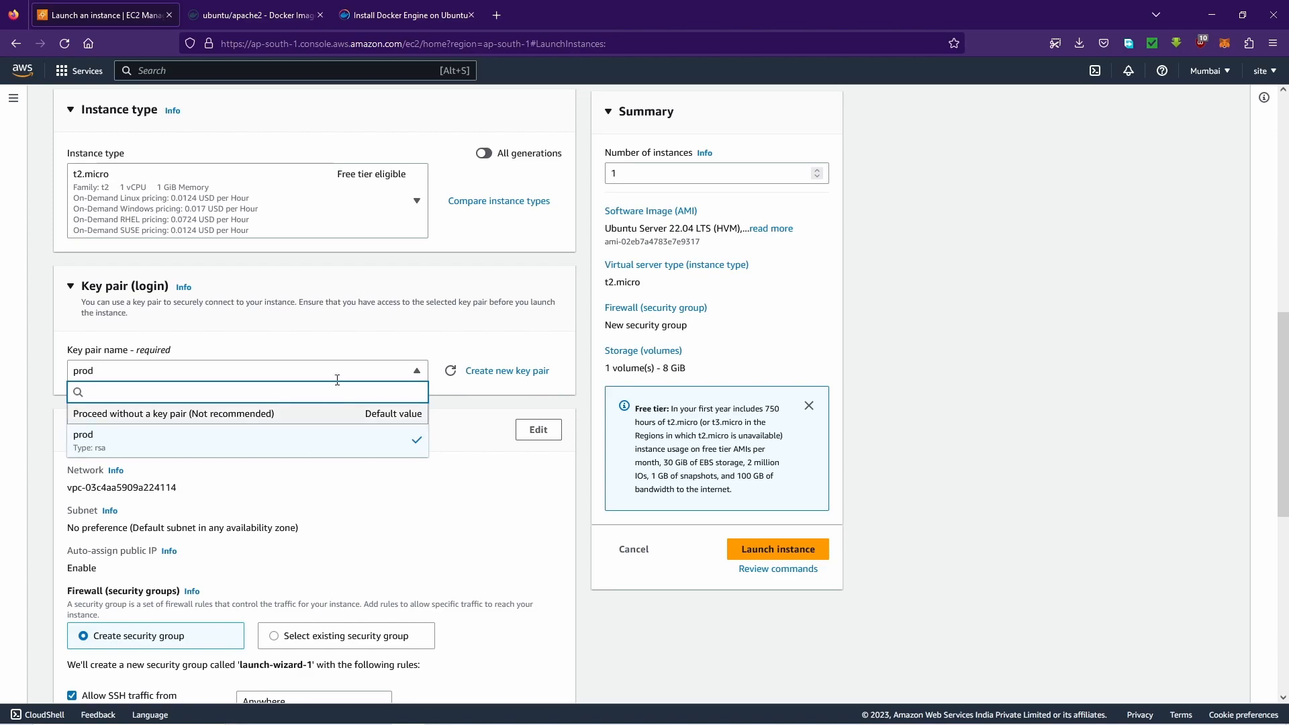
click(359, 333)
click(323, 315)
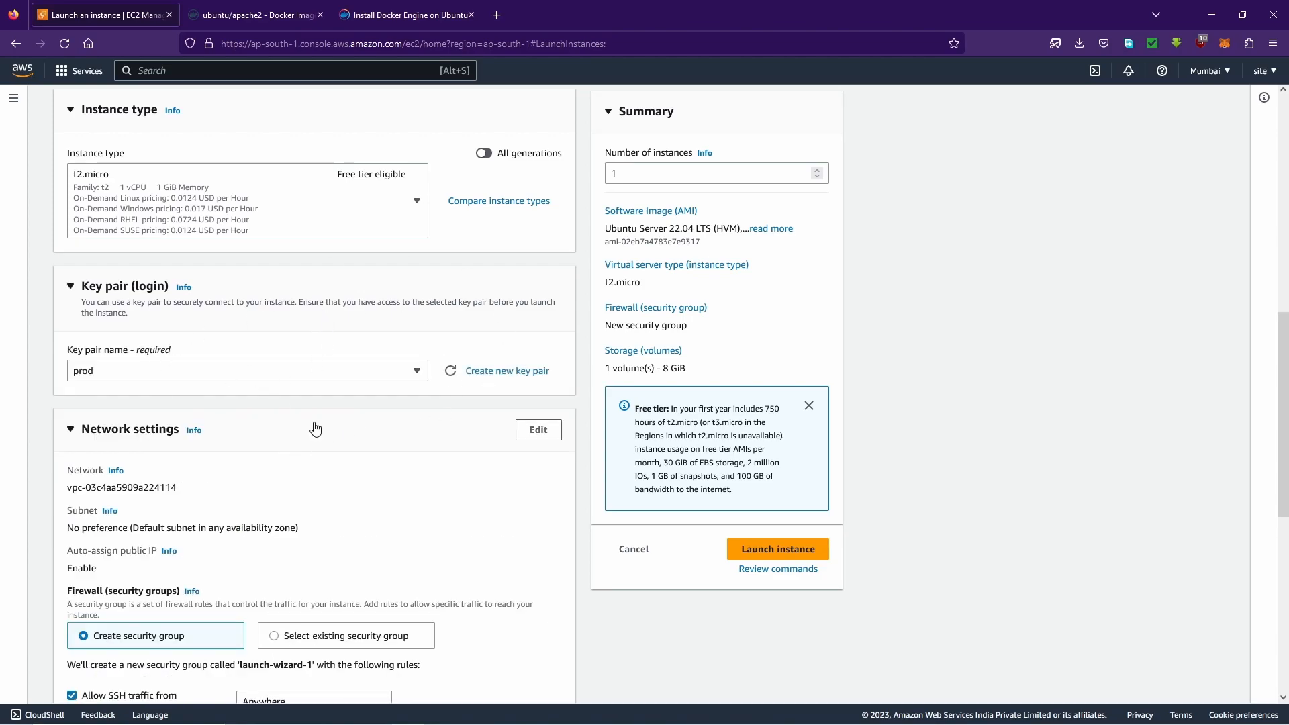
click(272, 371)
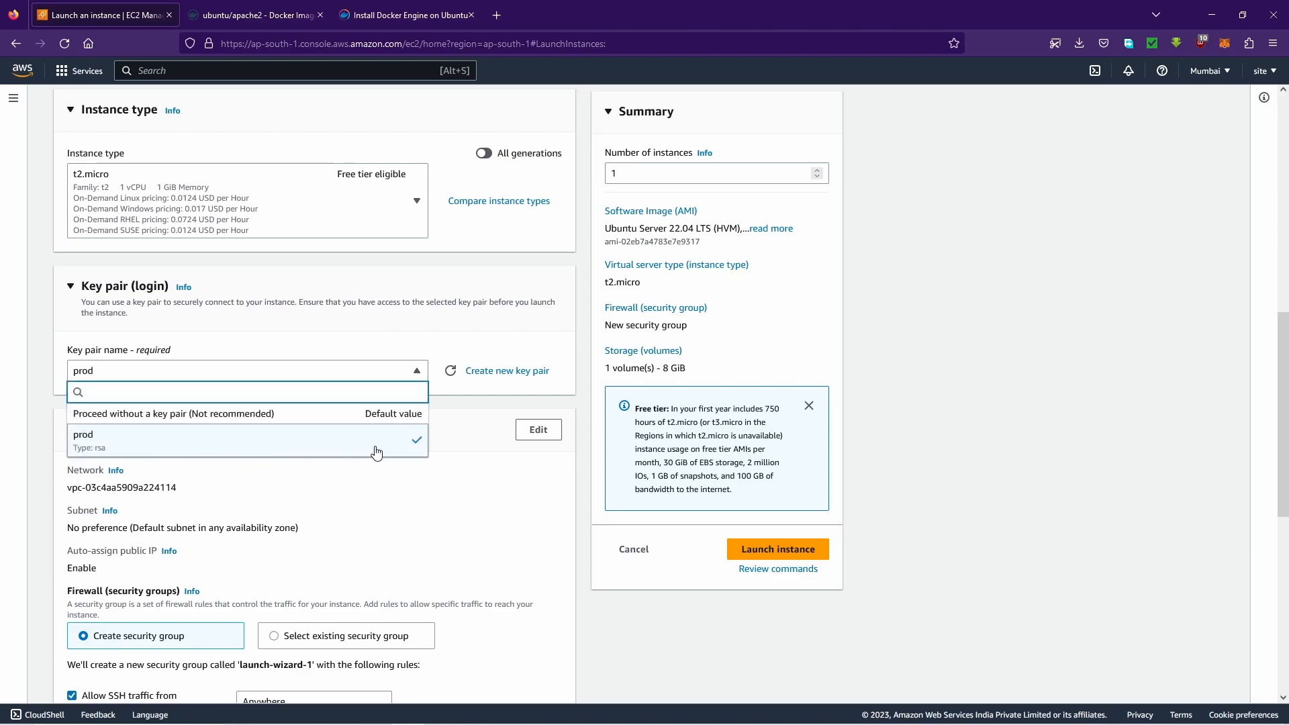
click(468, 365)
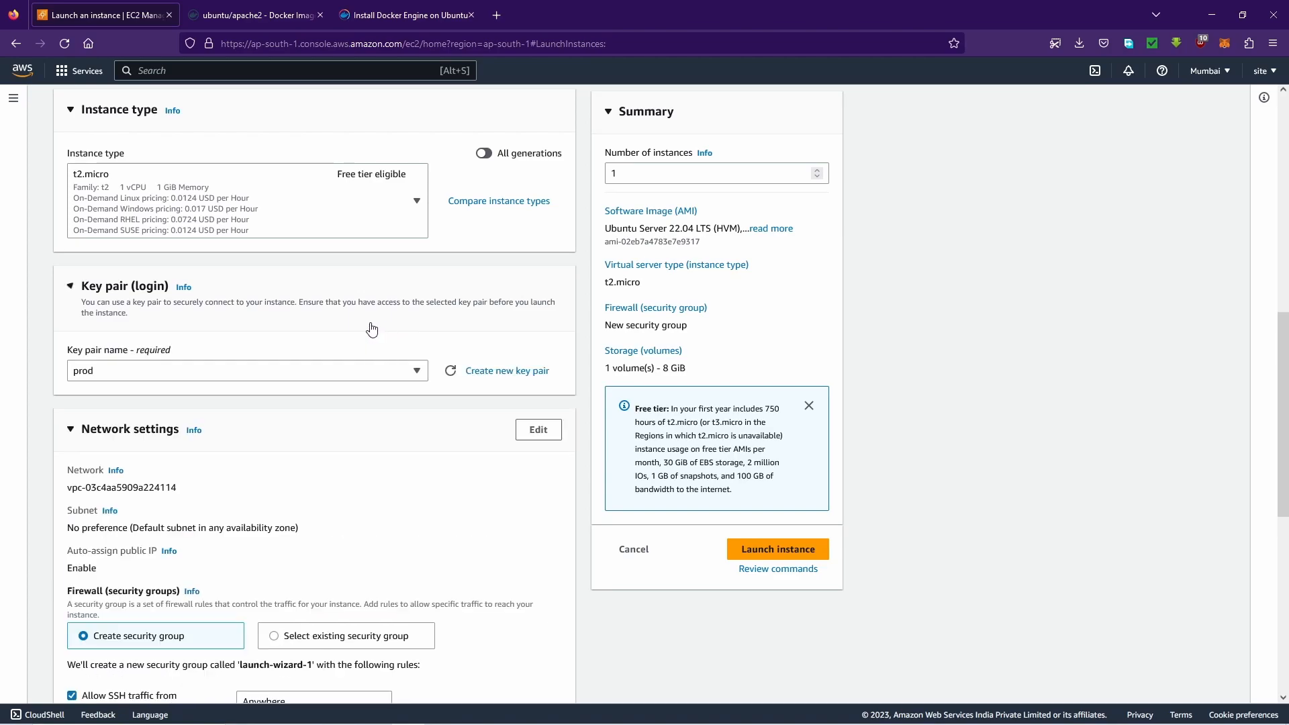
click(530, 372)
click(562, 361)
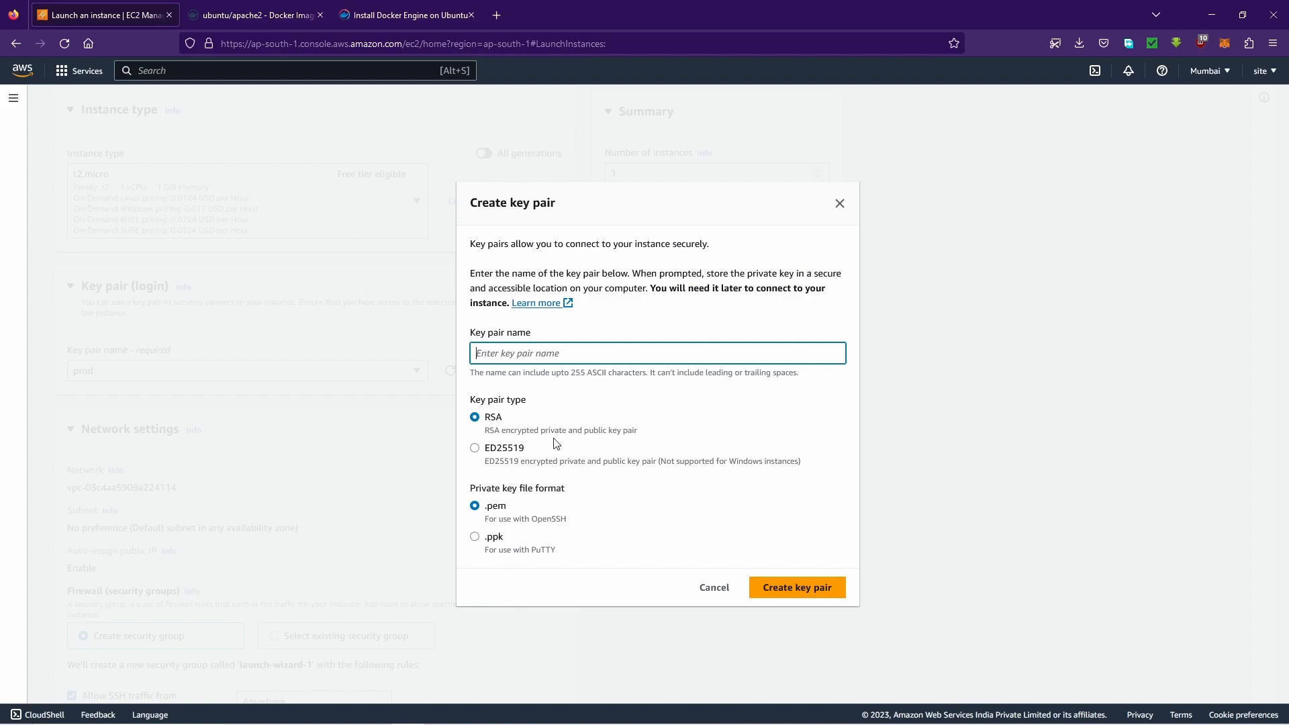
click(713, 588)
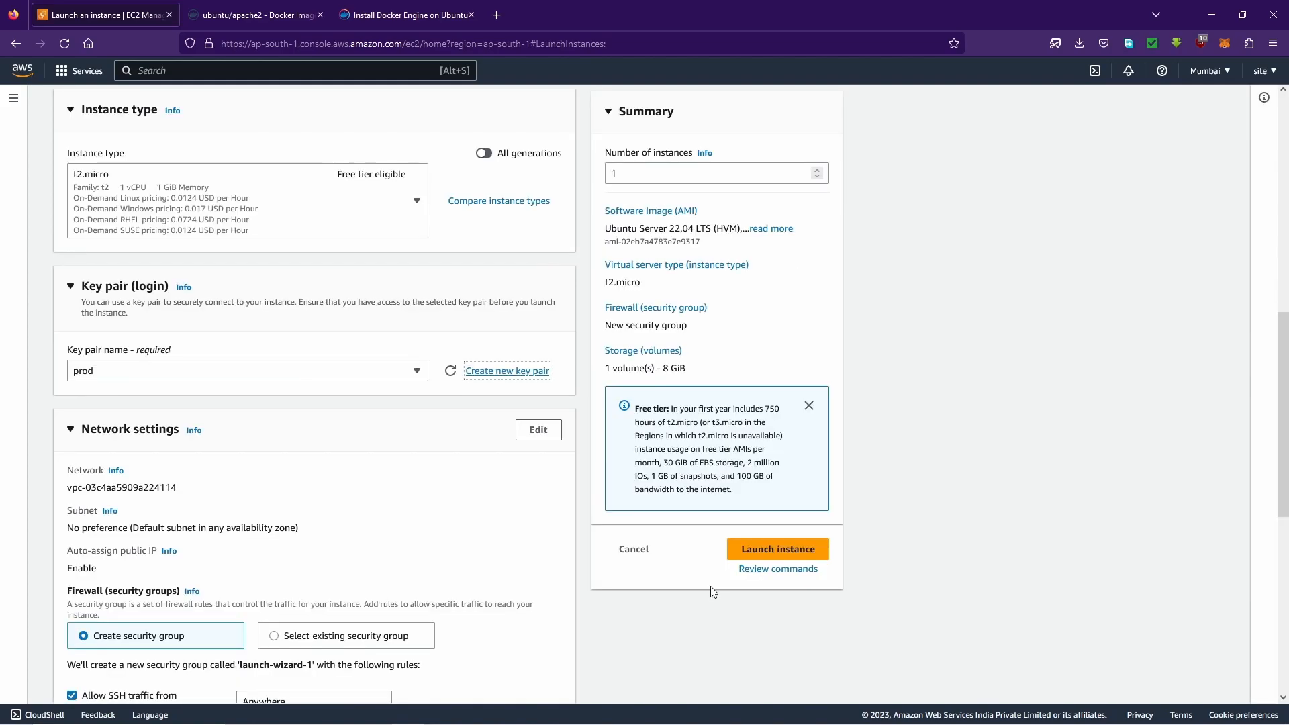
Step: Allow both HTTPS and HTTP traffic from the internet in the new security group's firewall rules
scroll(381, 468, down, 2)
scroll(380, 468, down, 2)
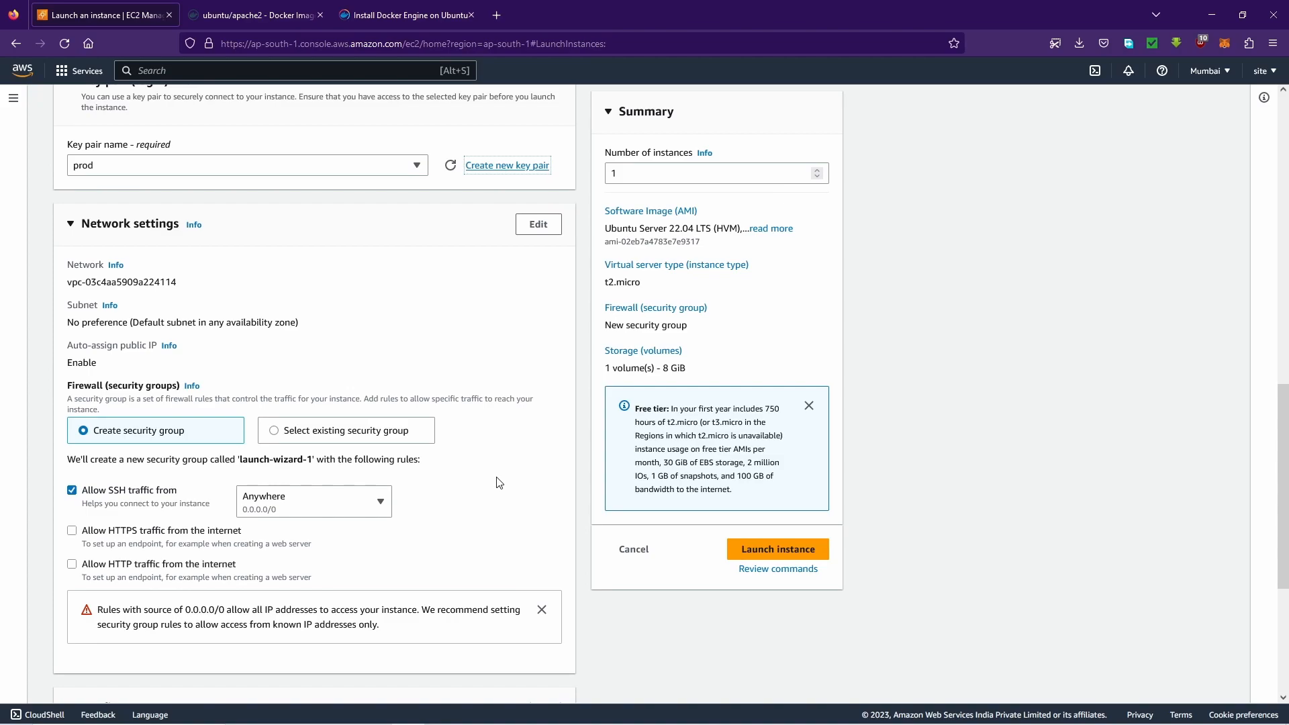
scroll(499, 482, down, 1)
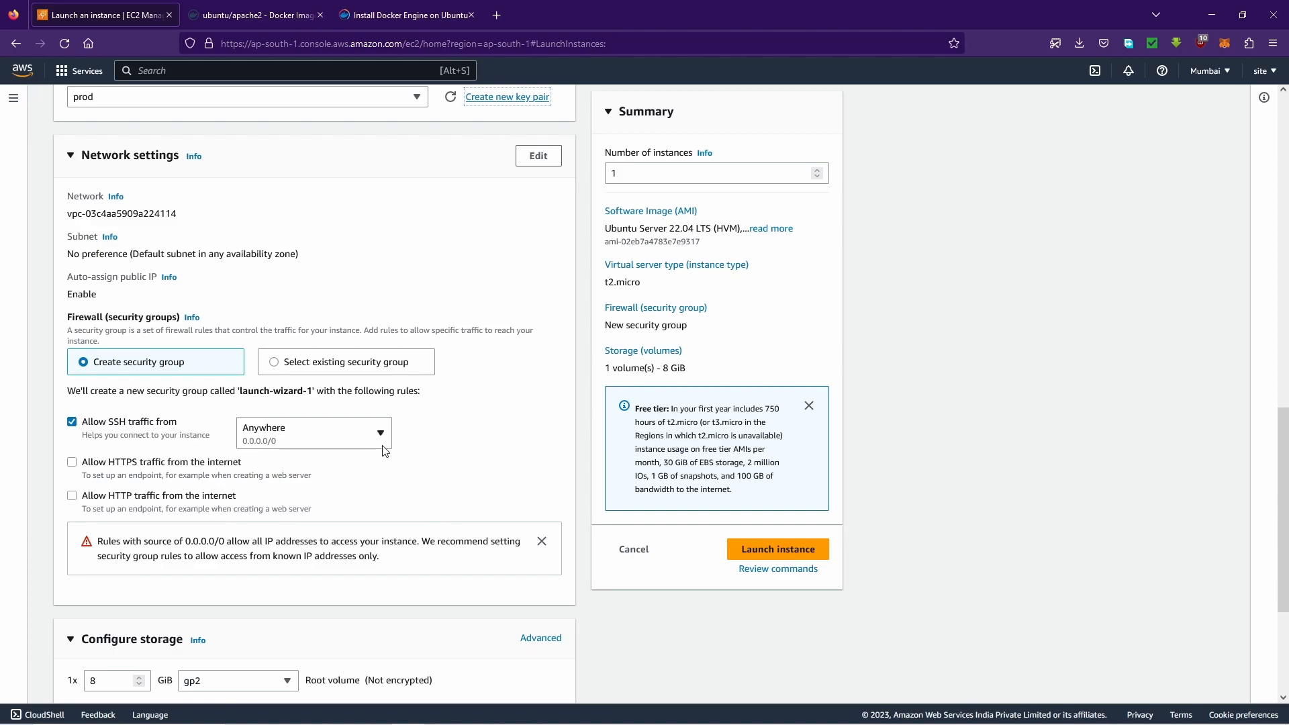
click(102, 474)
click(137, 504)
Step: Set the root volume size to 30 GiB in the instance's storage configuration
scroll(437, 543, down, 3)
double_click(94, 476)
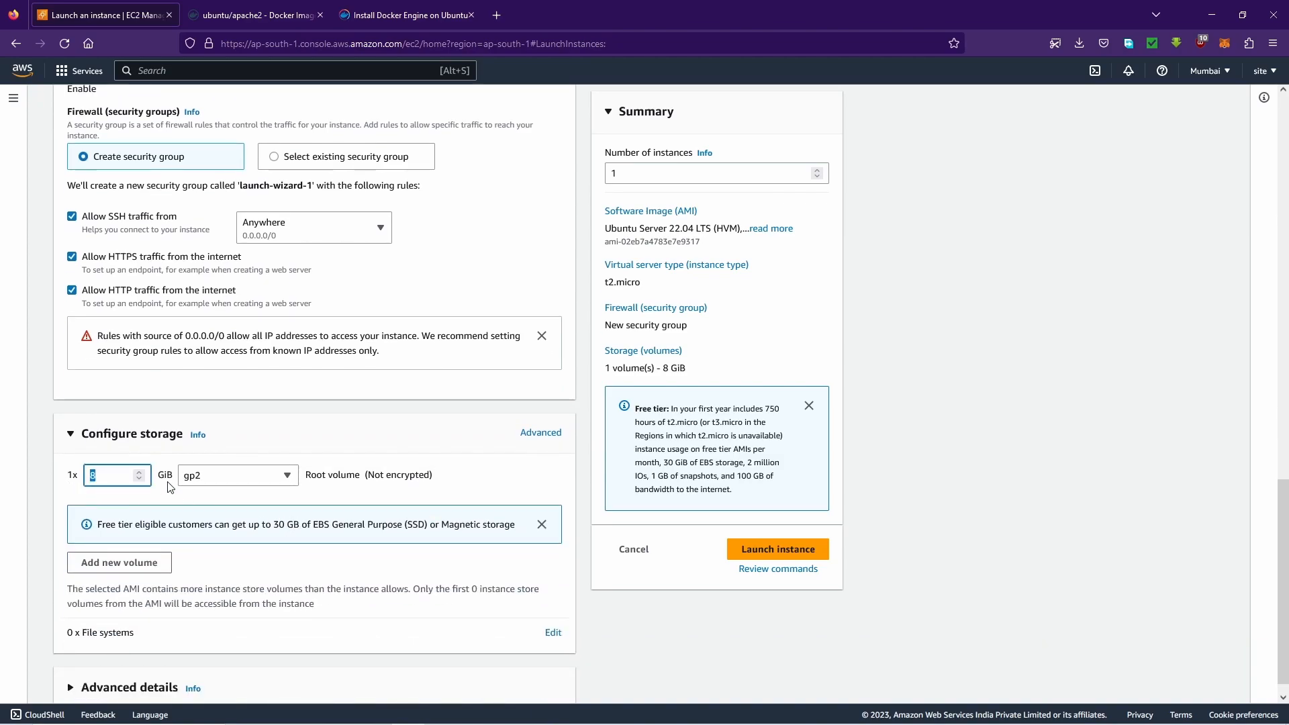
scroll(171, 484, up, 2)
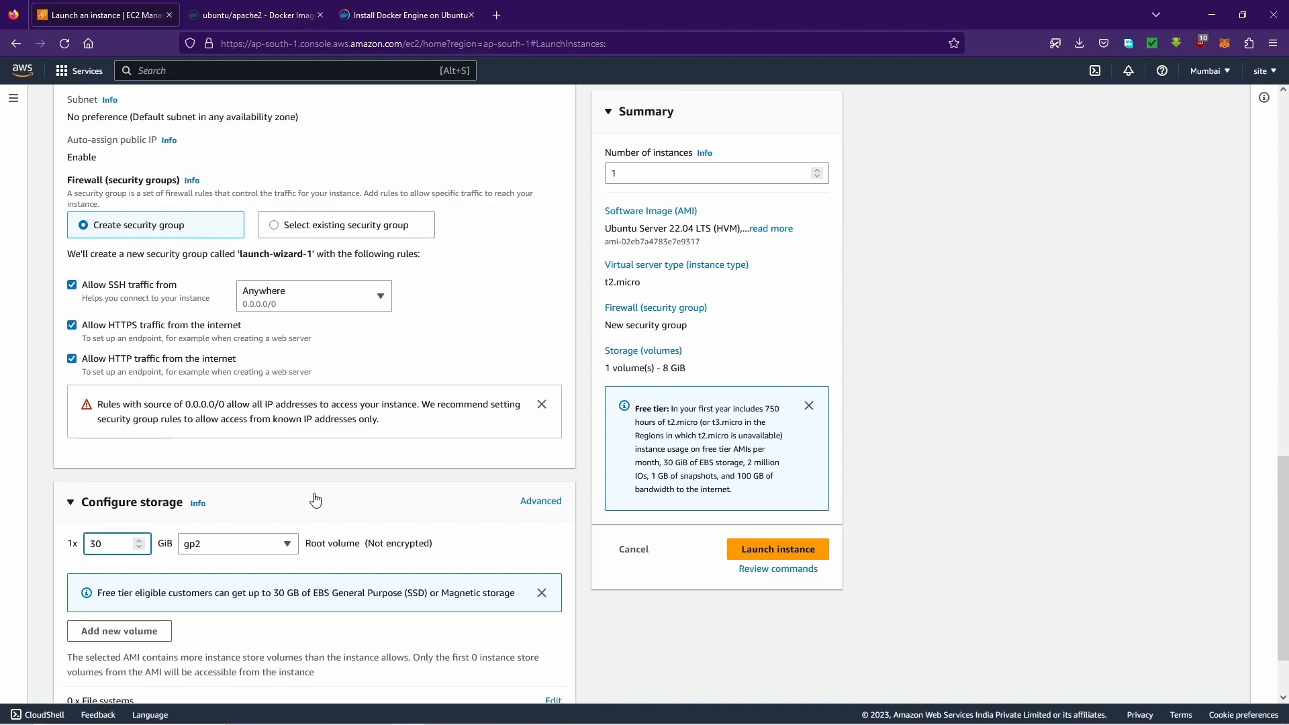
click(314, 500)
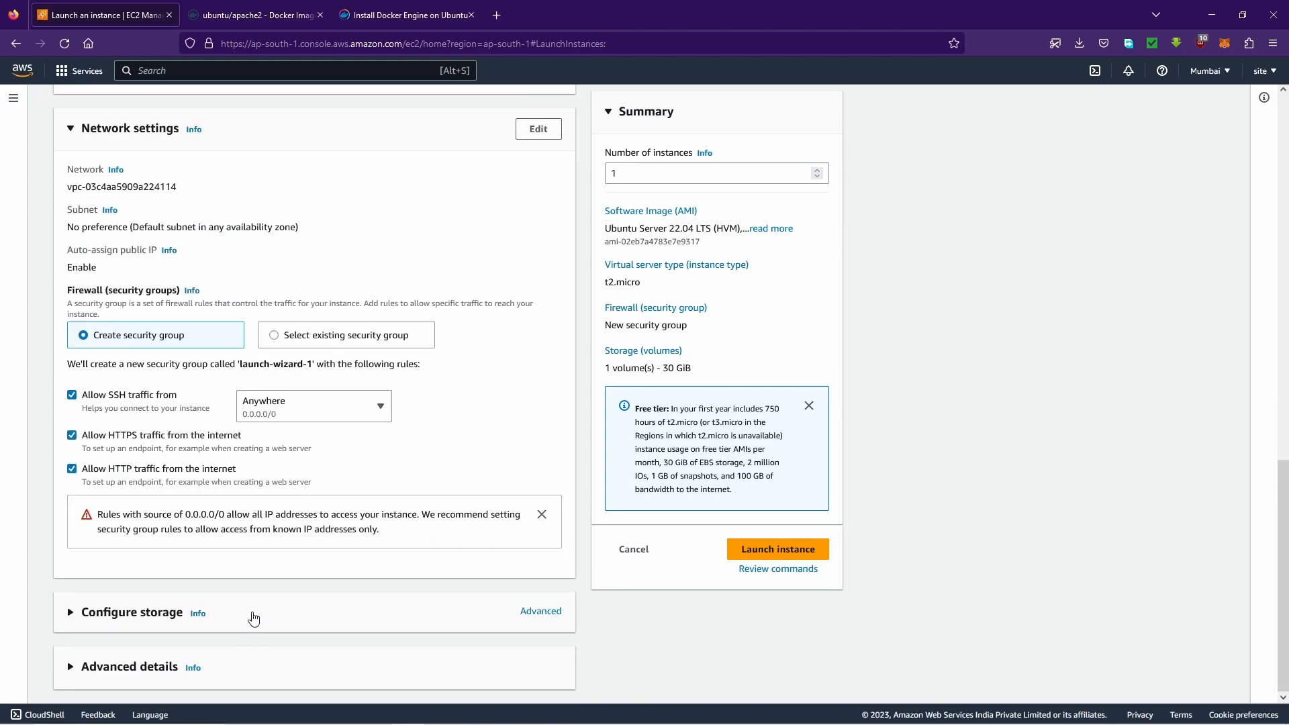
click(252, 613)
Step: Review the volume types offered for the root volume without changing the selection
scroll(349, 584, down, 3)
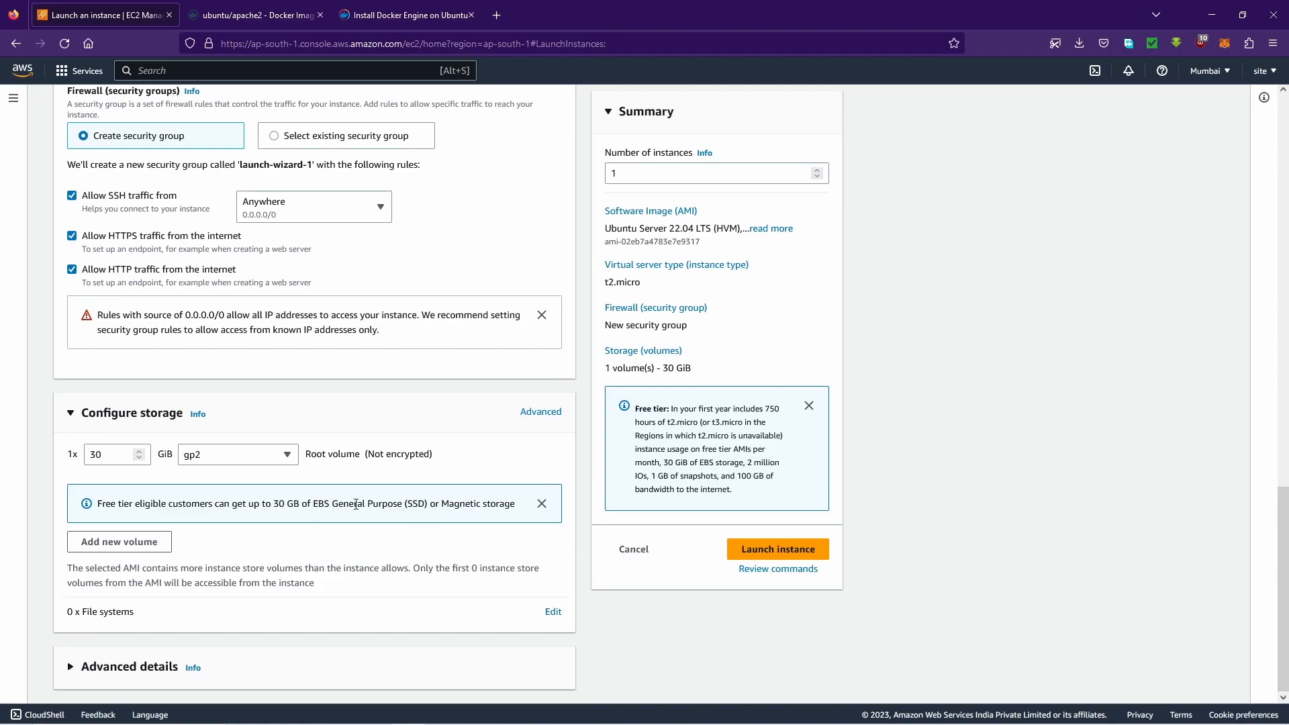
click(295, 456)
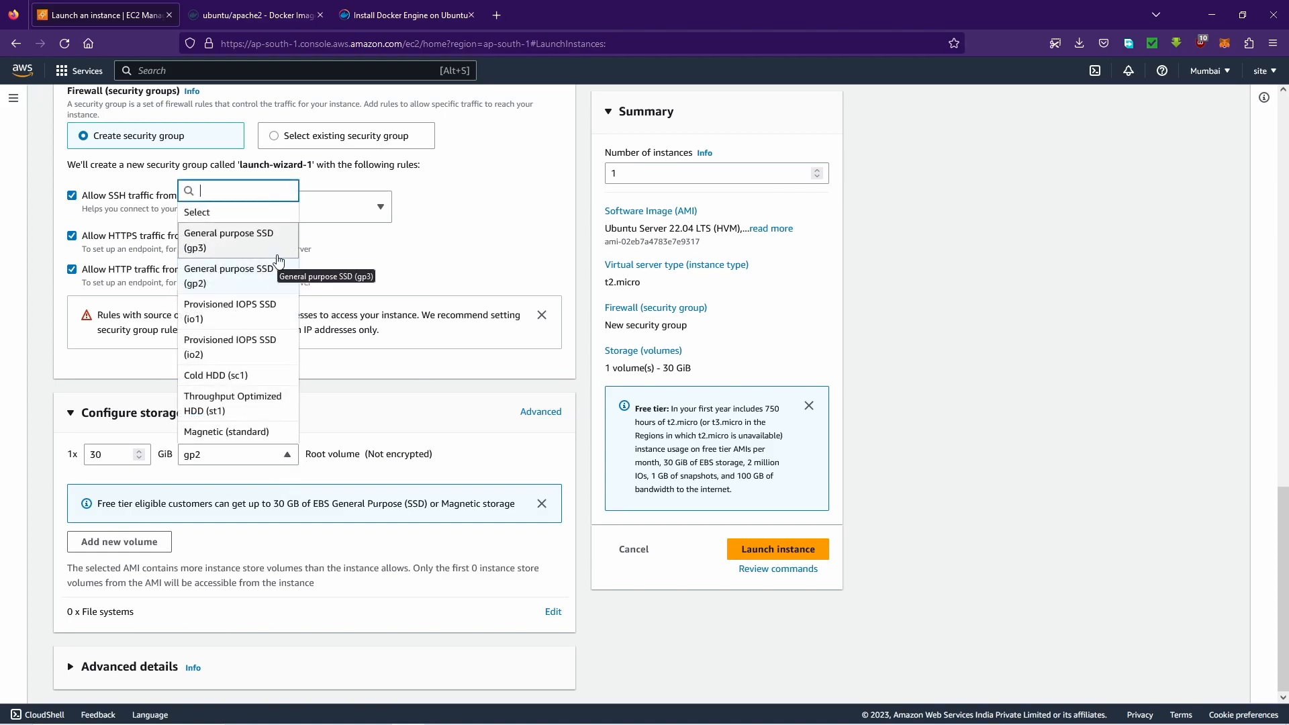
click(493, 439)
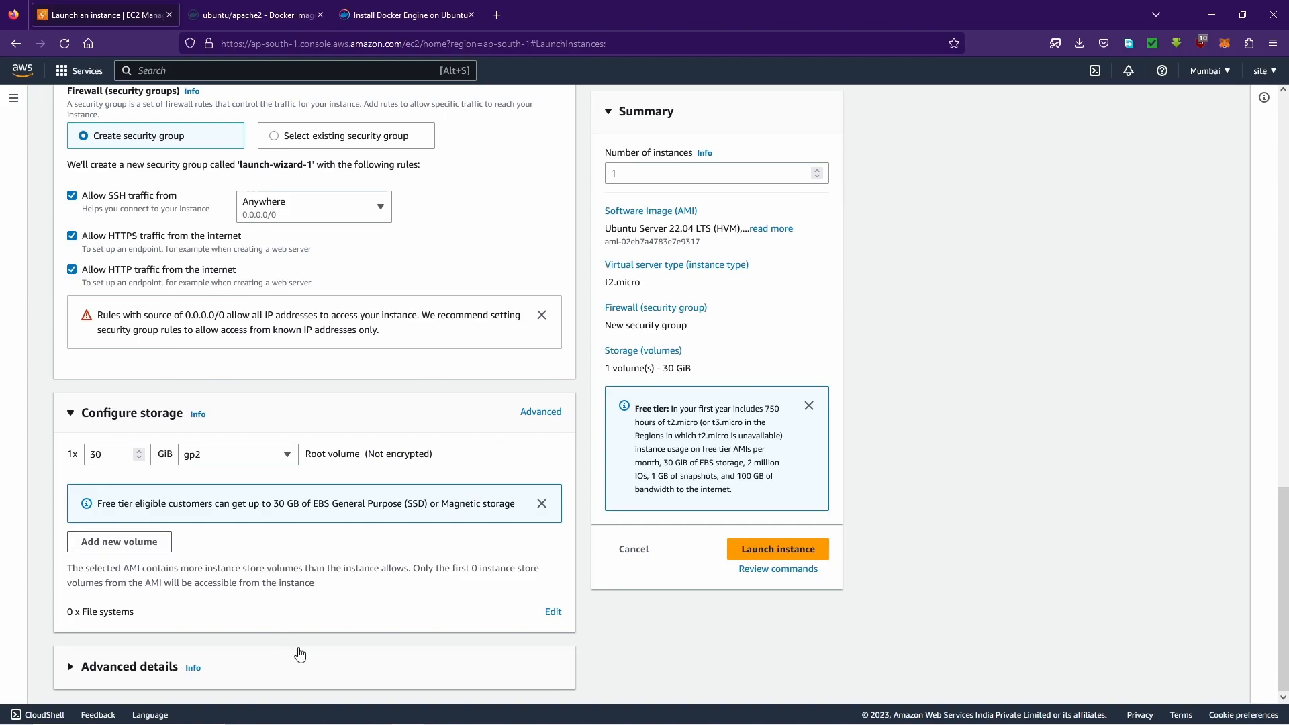
Step: Review the instance's name, Ubuntu machine image and instance type in the launch configuration
scroll(463, 584, up, 10)
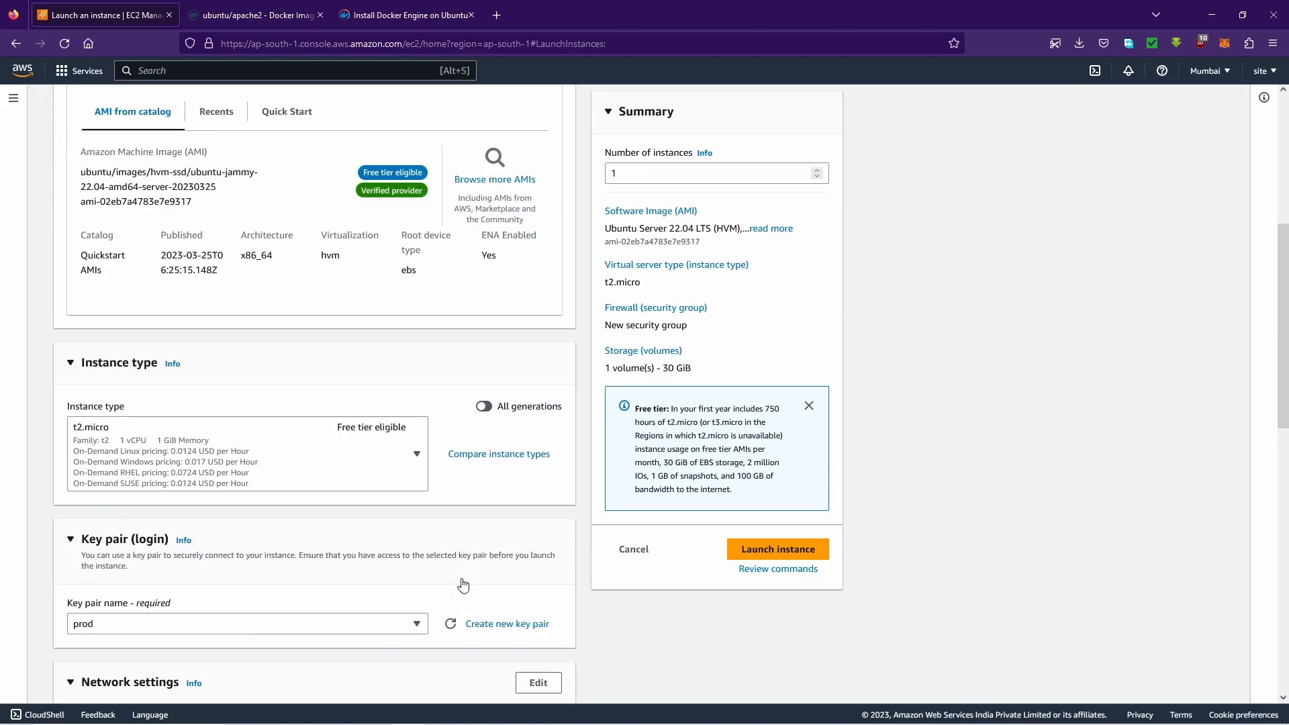
scroll(463, 584, up, 5)
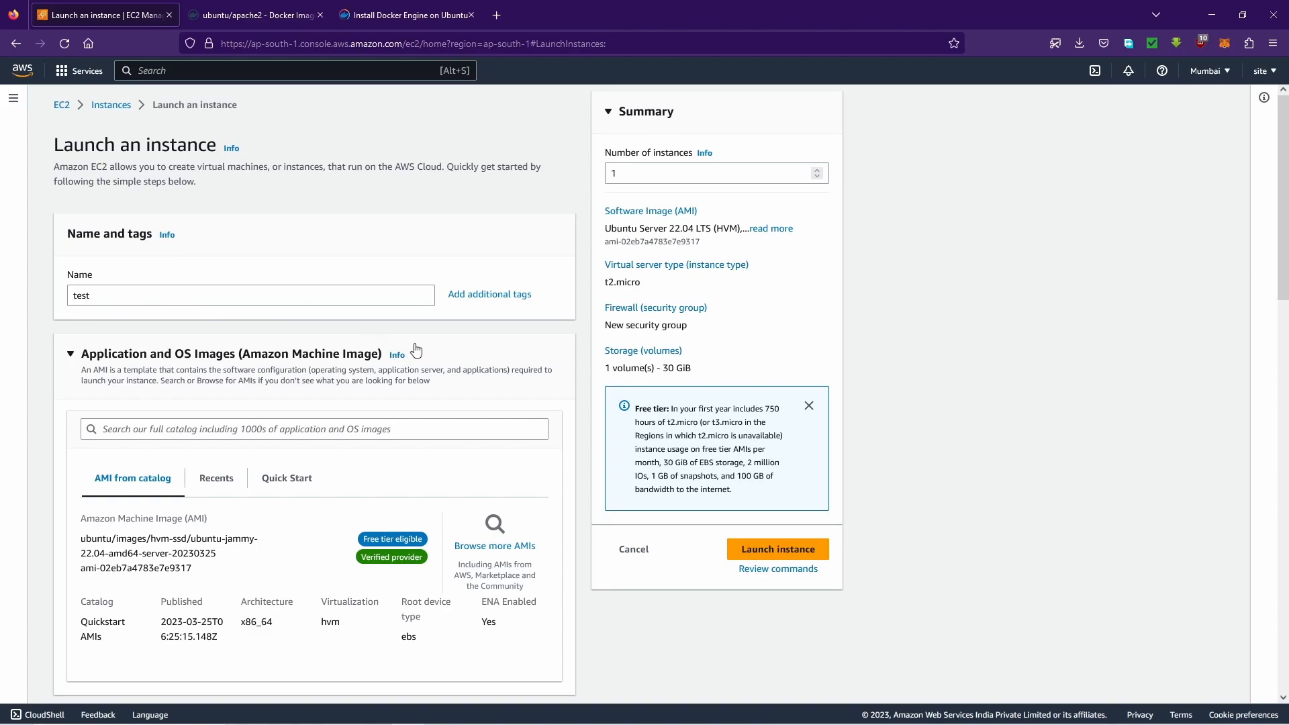
scroll(480, 359, down, 2)
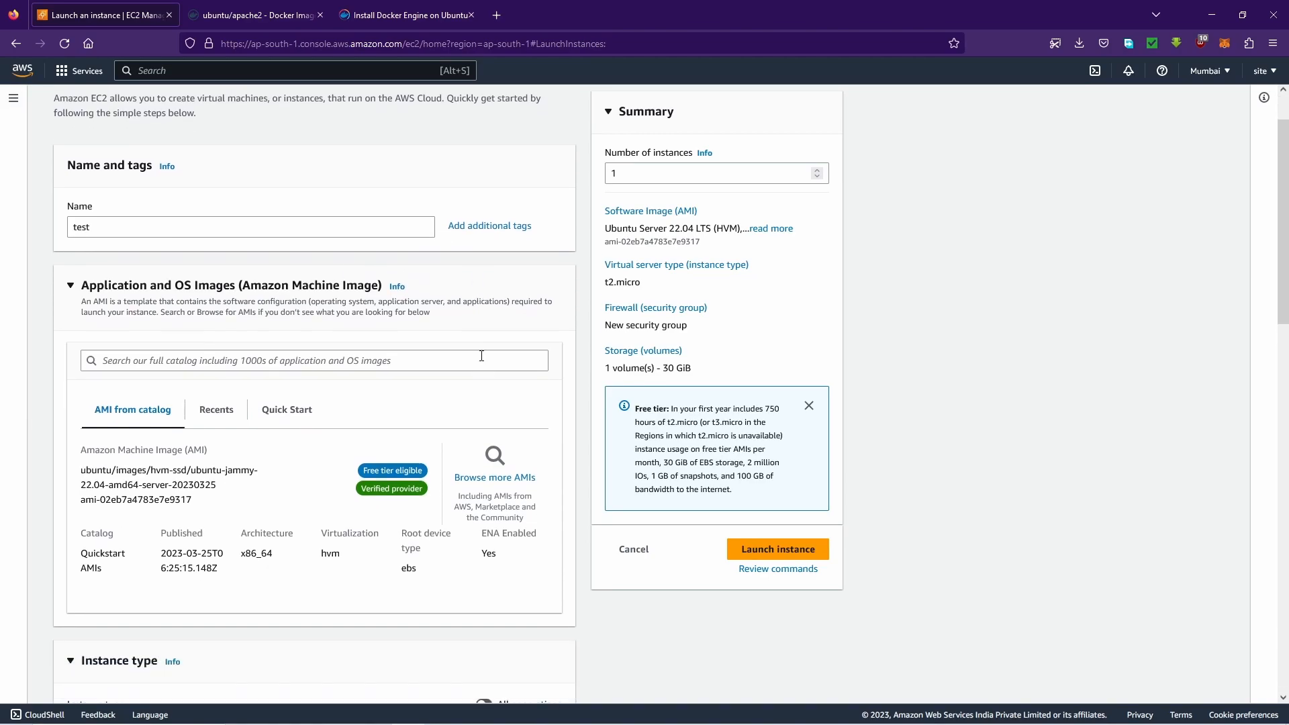
scroll(439, 401, down, 2)
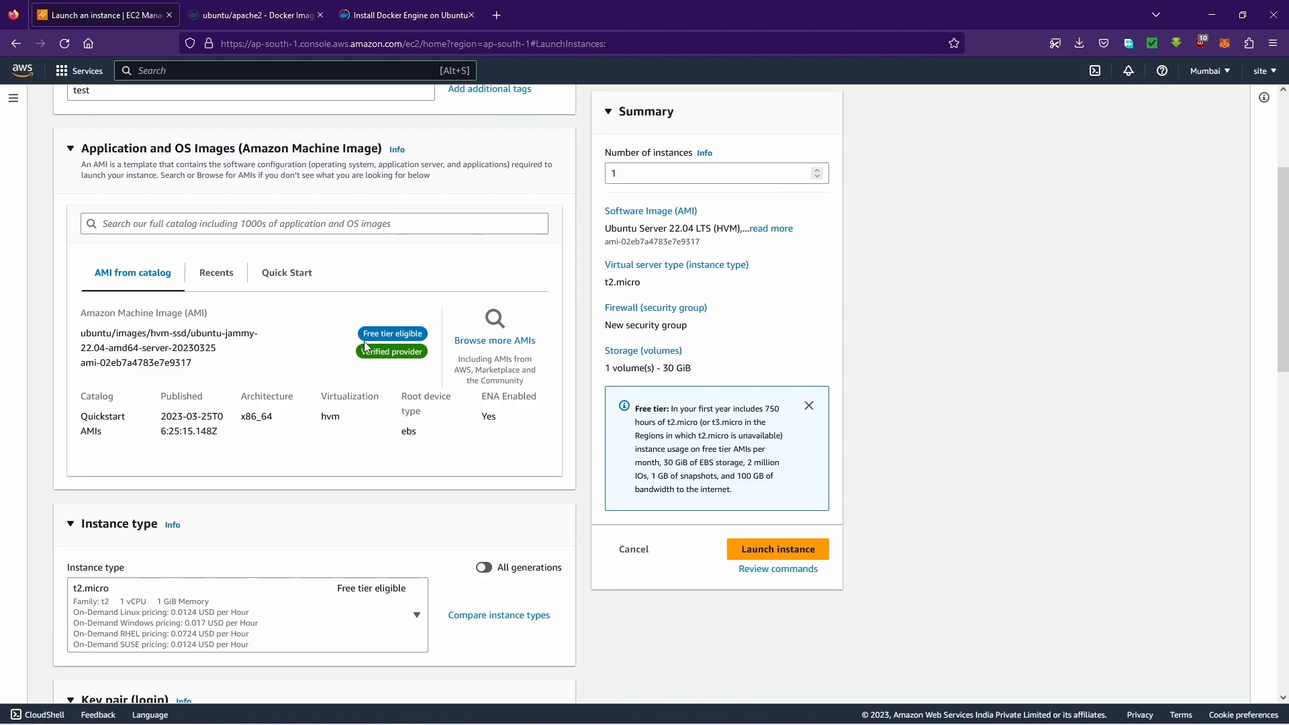
scroll(364, 341, down, 1)
scroll(363, 343, down, 2)
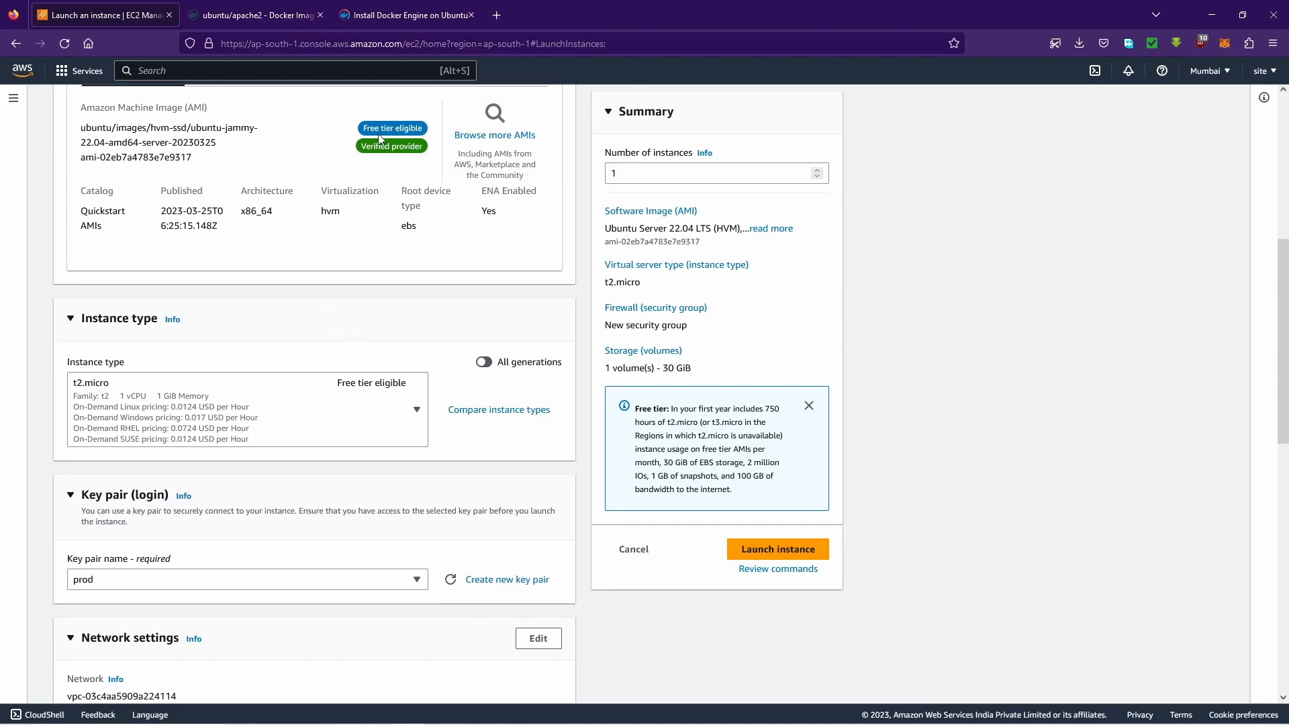
scroll(456, 420, down, 1)
scroll(456, 421, down, 1)
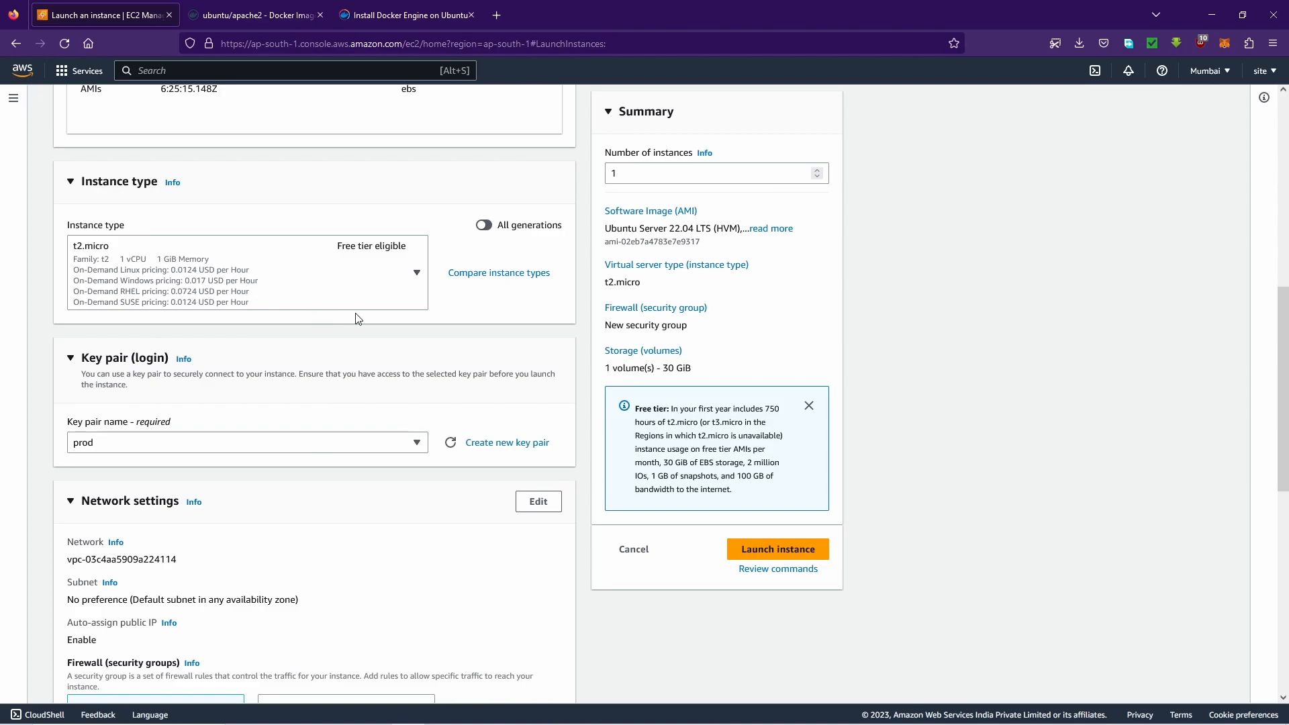
scroll(366, 349, down, 1)
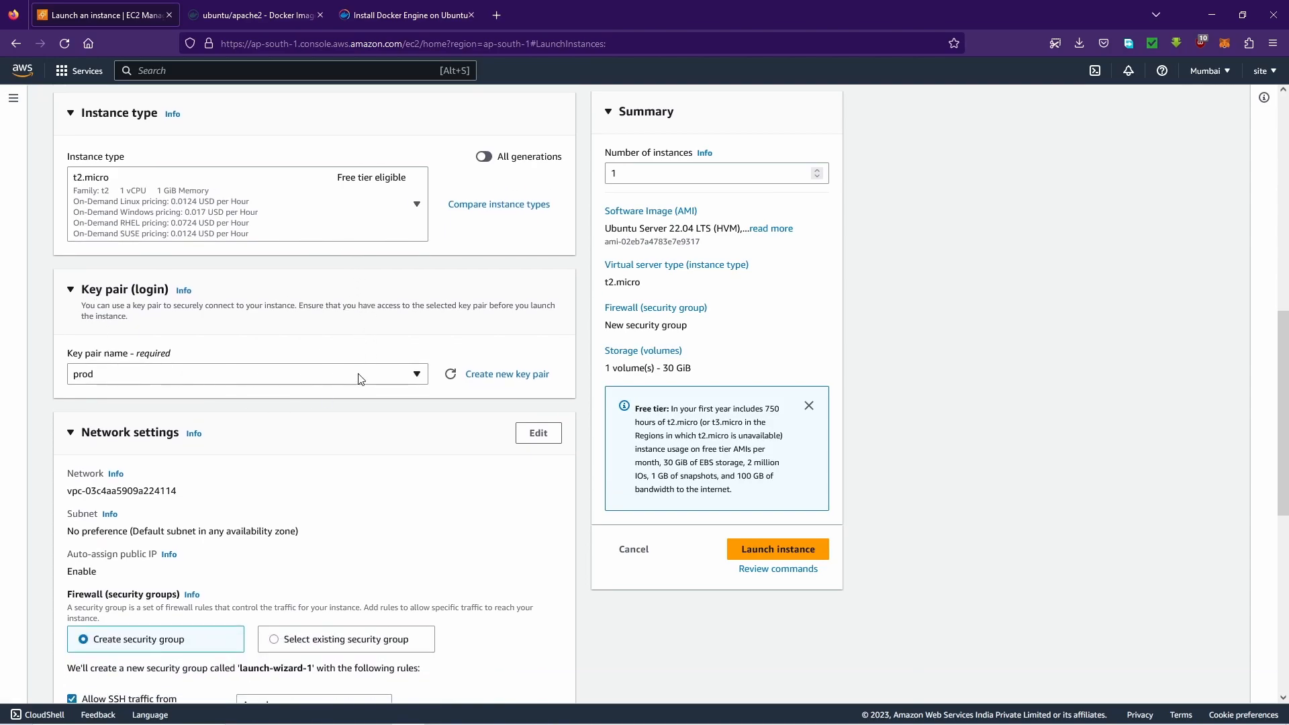
Step: Check the selected key pair, the firewall rules and the storage section of the launch configuration
click(224, 381)
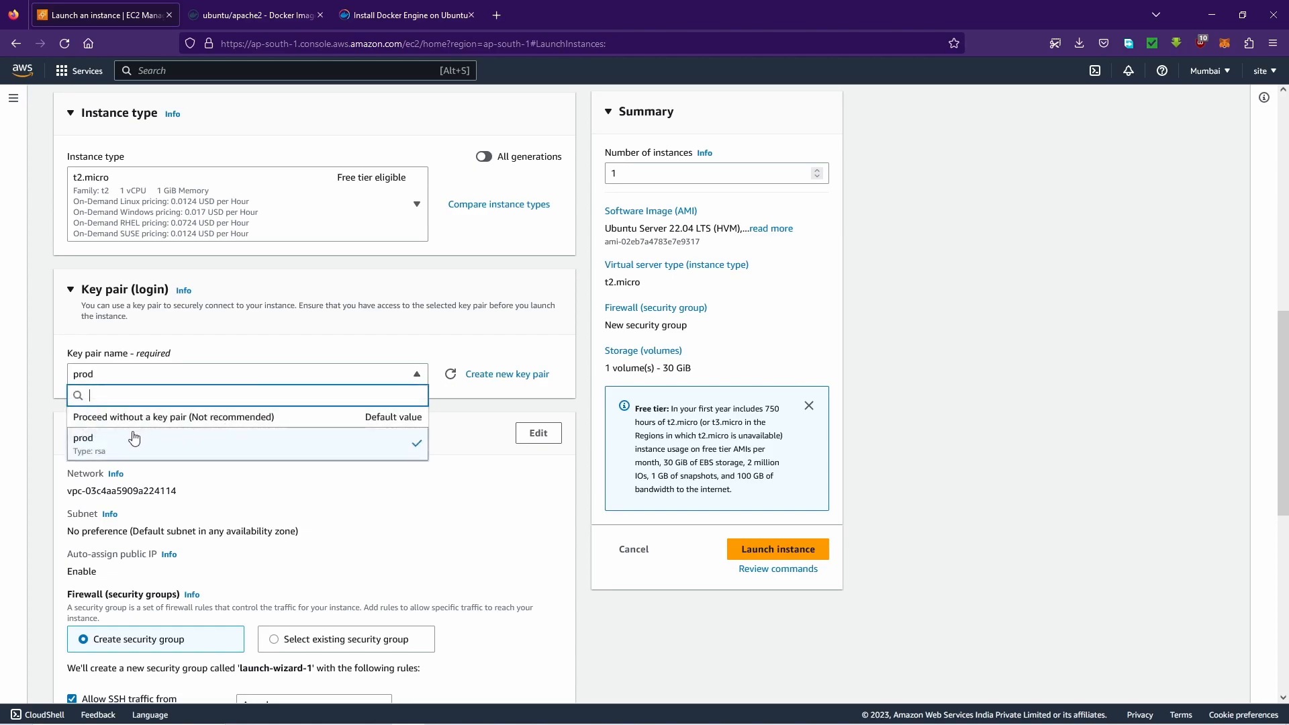
click(379, 373)
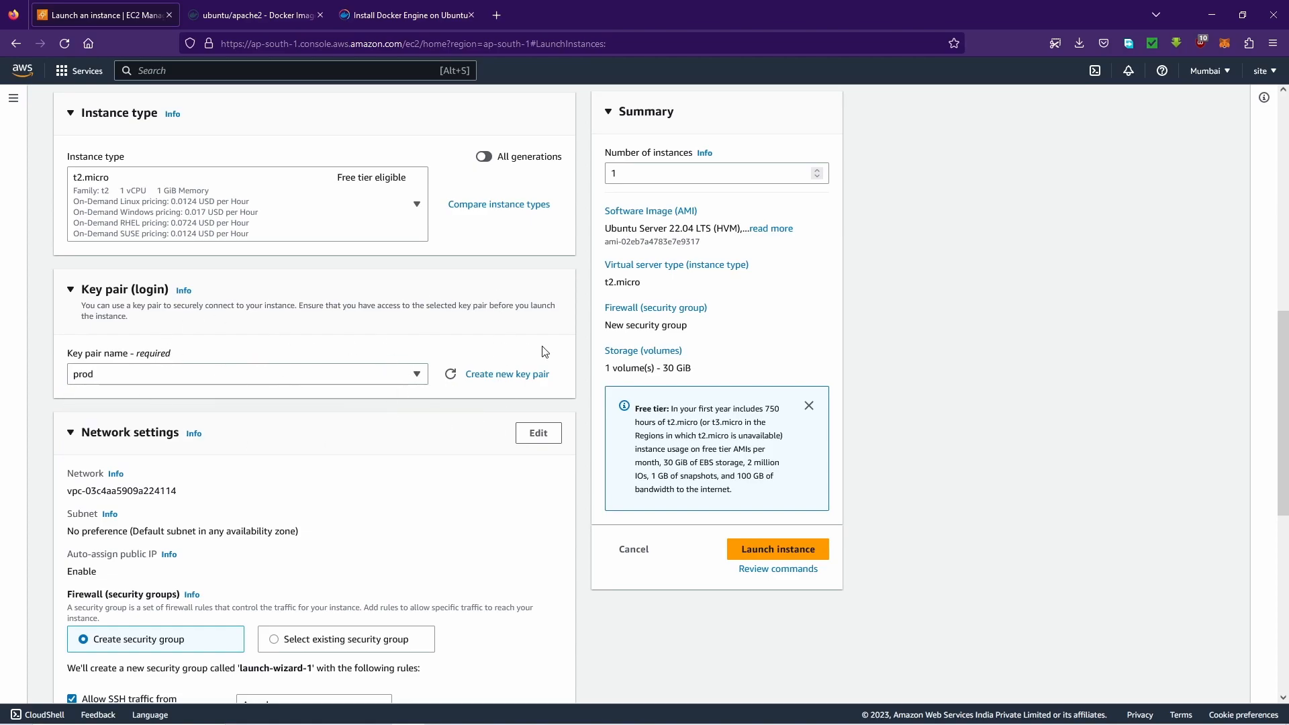
scroll(544, 351, down, 1)
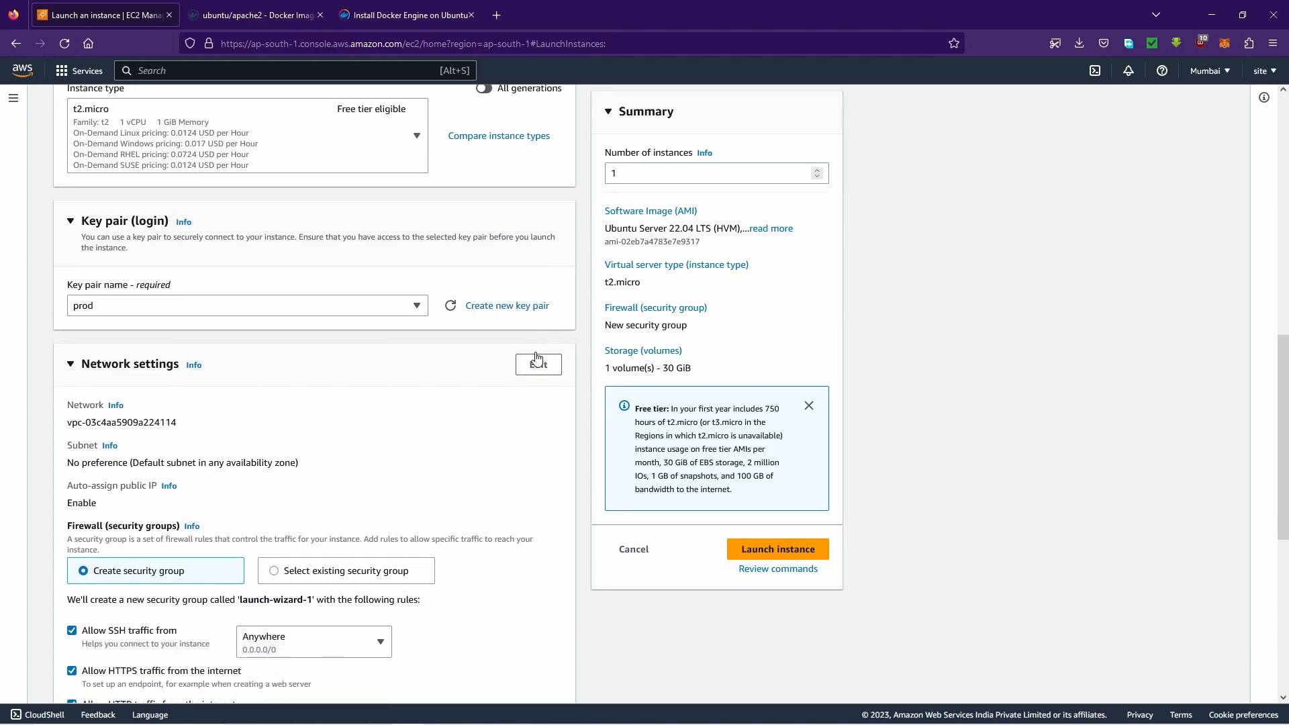
scroll(241, 400, down, 3)
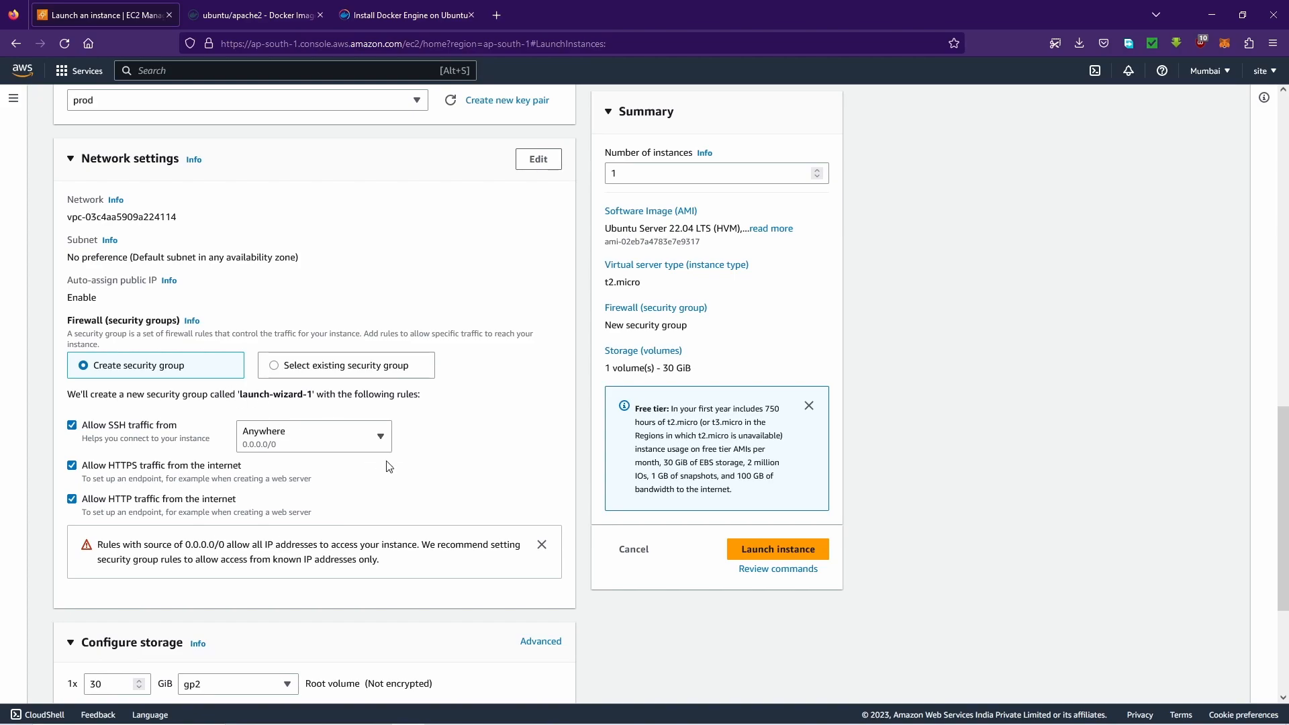
scroll(386, 459, down, 1)
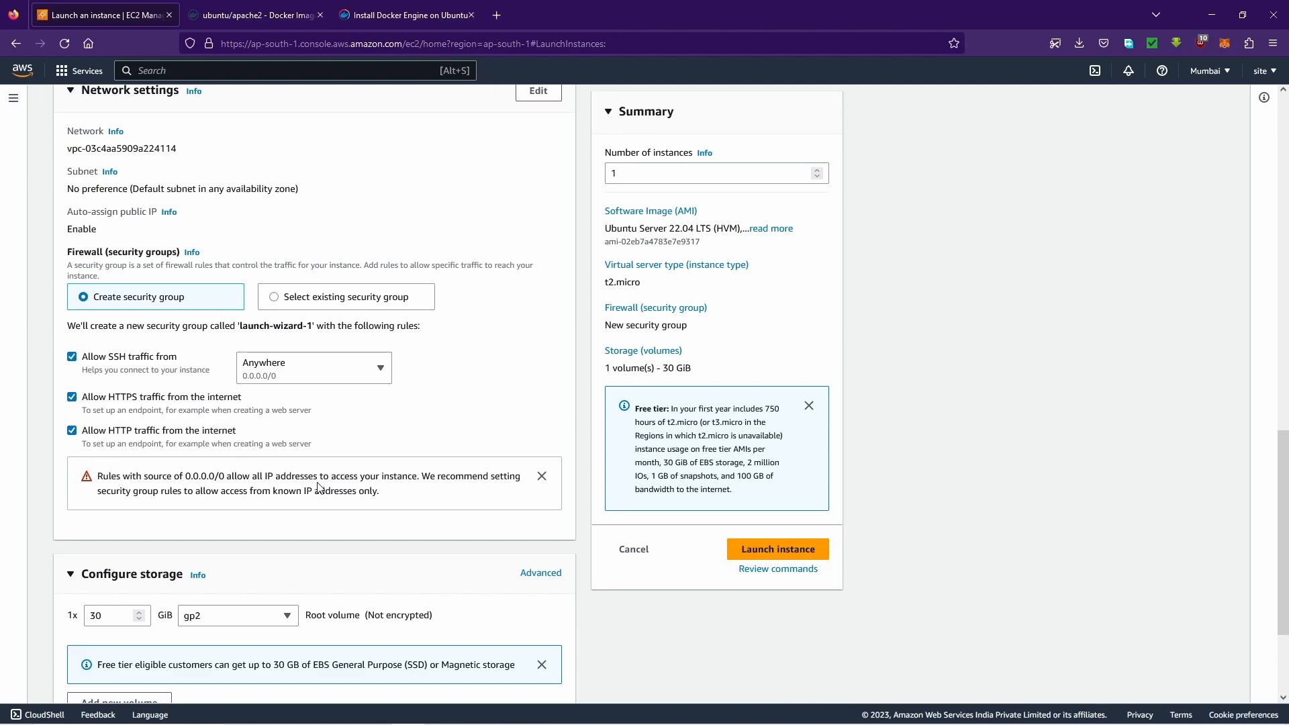
scroll(319, 485, down, 2)
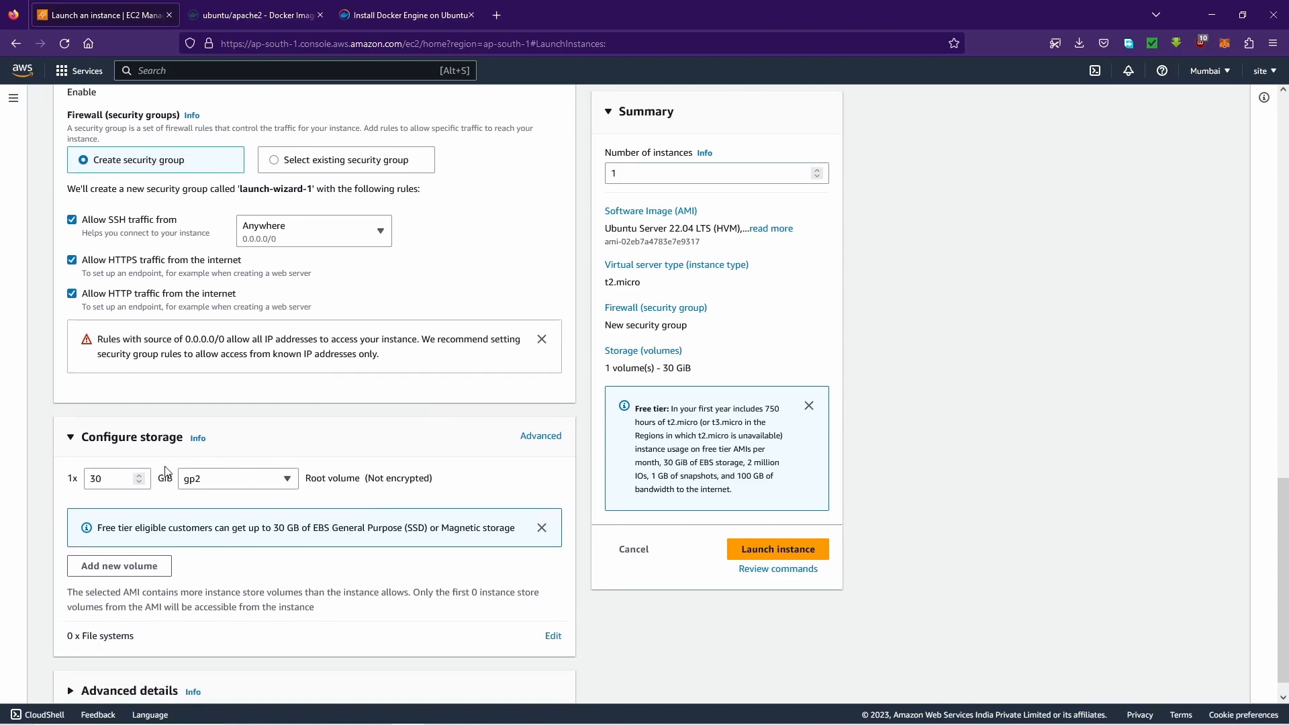
double_click(113, 477)
scroll(348, 449, up, 3)
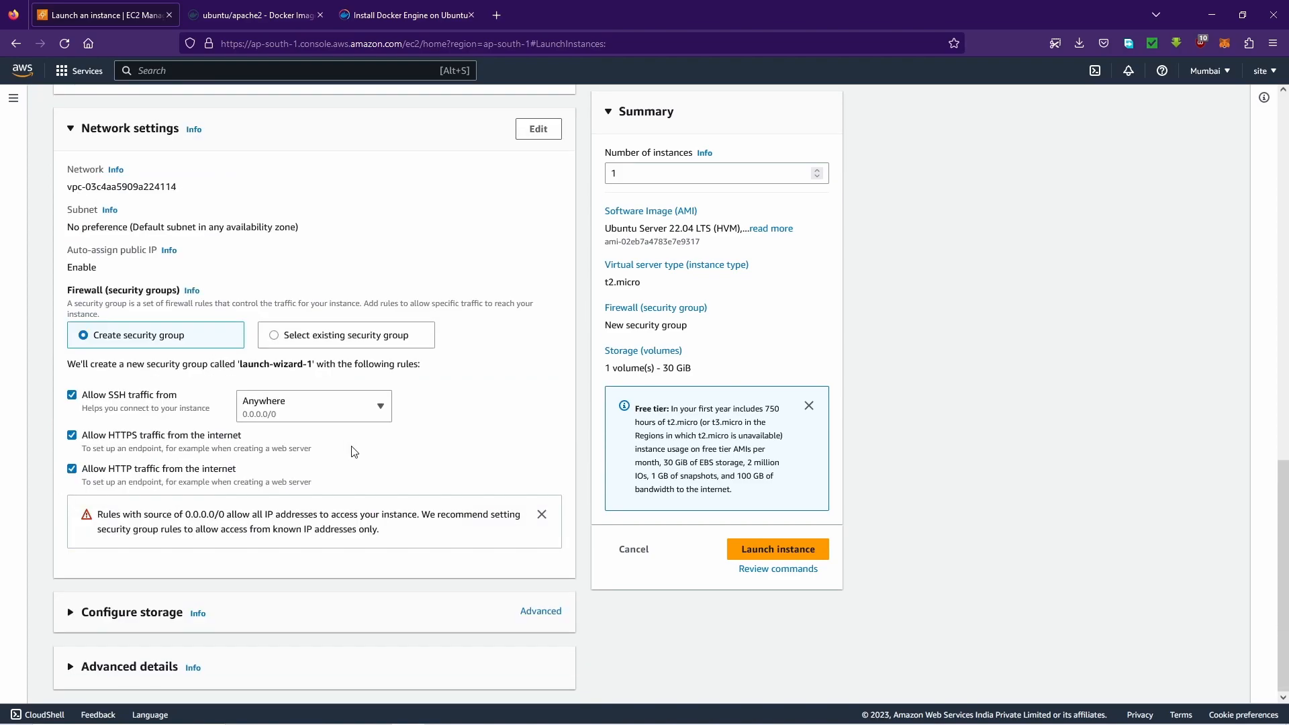
scroll(448, 581, up, 14)
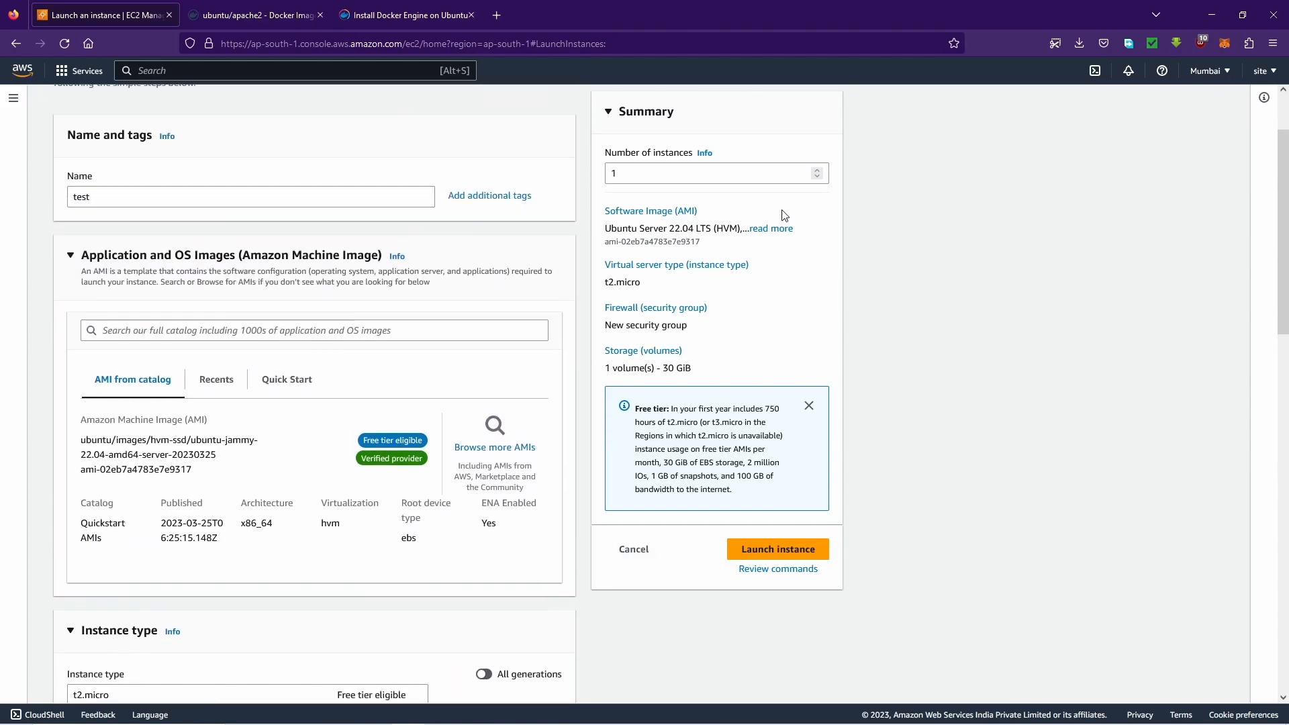
Step: Launch the configured instance and select "test" in the list of instances
click(785, 557)
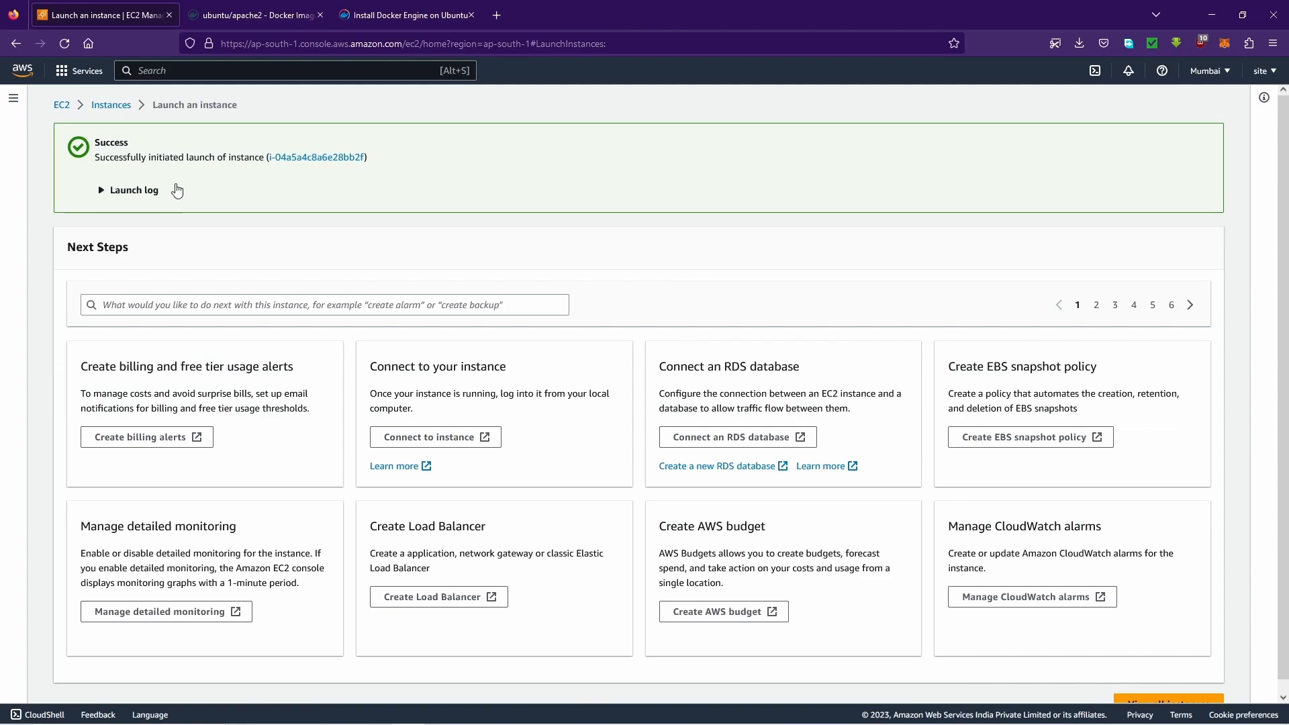
click(112, 105)
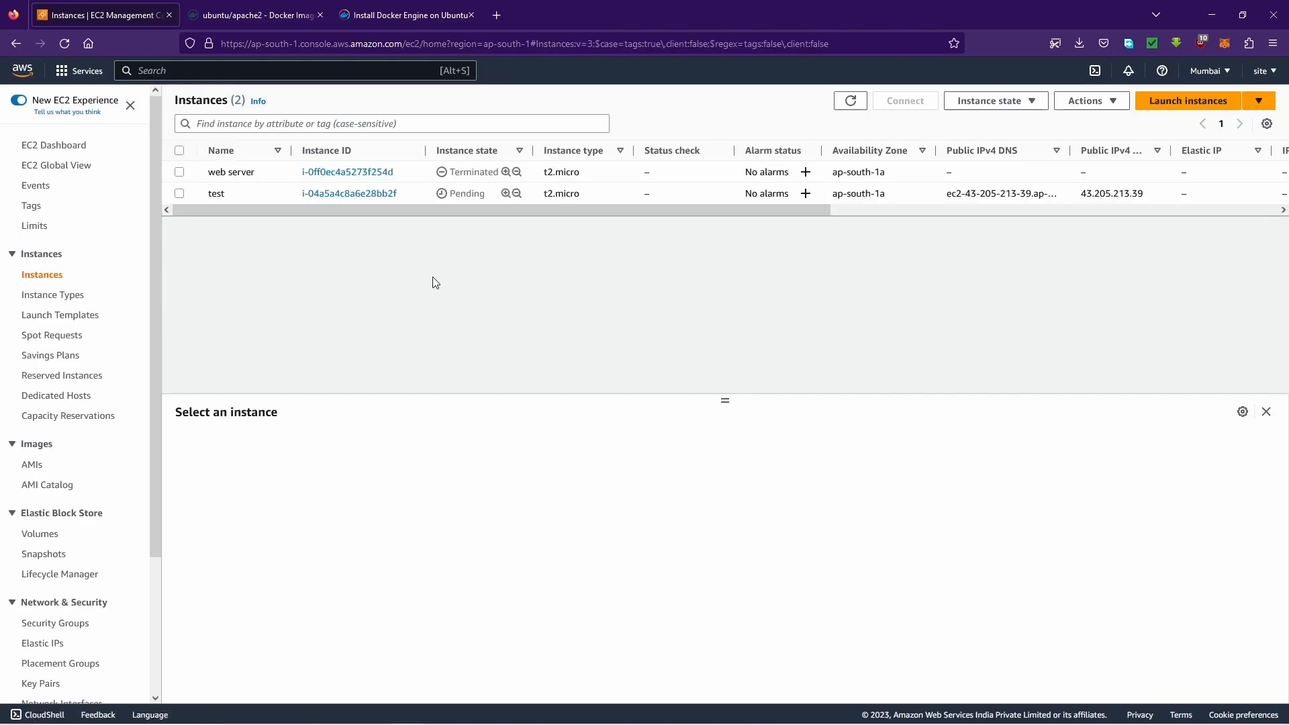
click(261, 193)
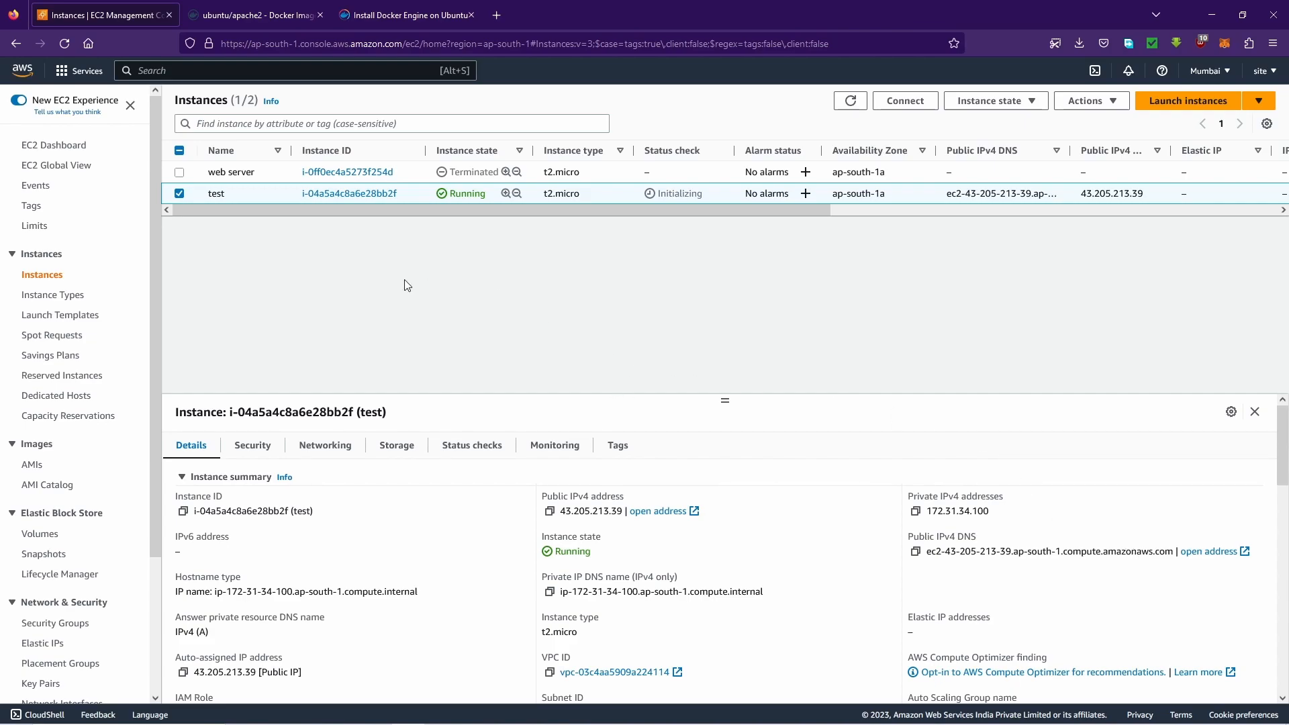
Step: Connect to the "test" instance through EC2 Instance Connect with the user name ubuntu
click(905, 100)
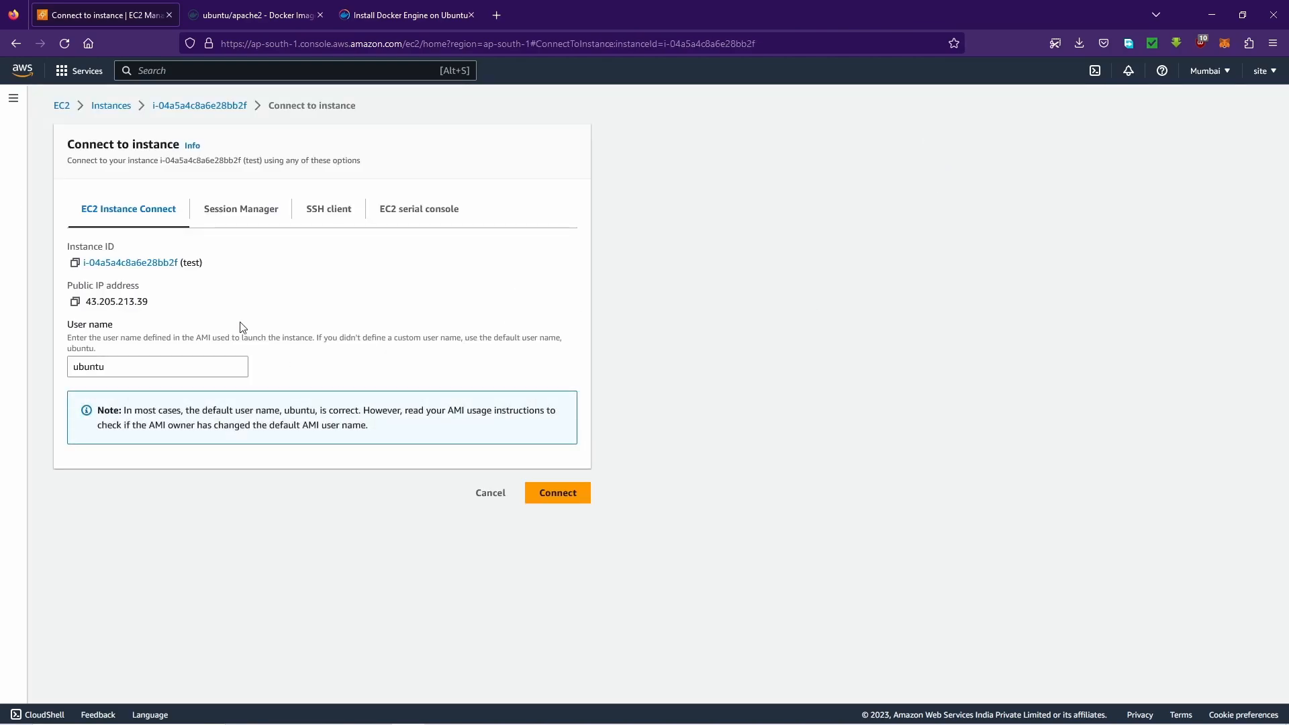
double_click(128, 370)
key(BackSpace)
click(333, 379)
click(571, 494)
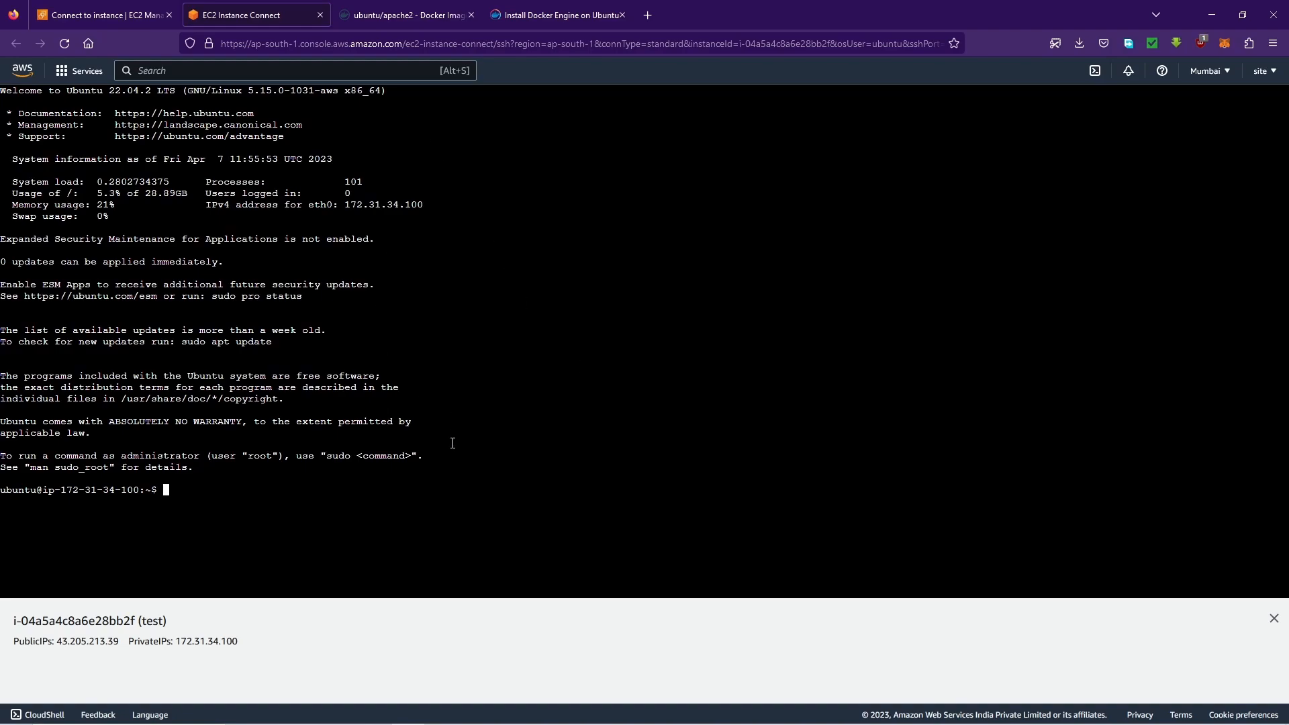
Step: Return to the list of instances, select "test" and copy its public IPv4 address
click(125, 16)
click(113, 106)
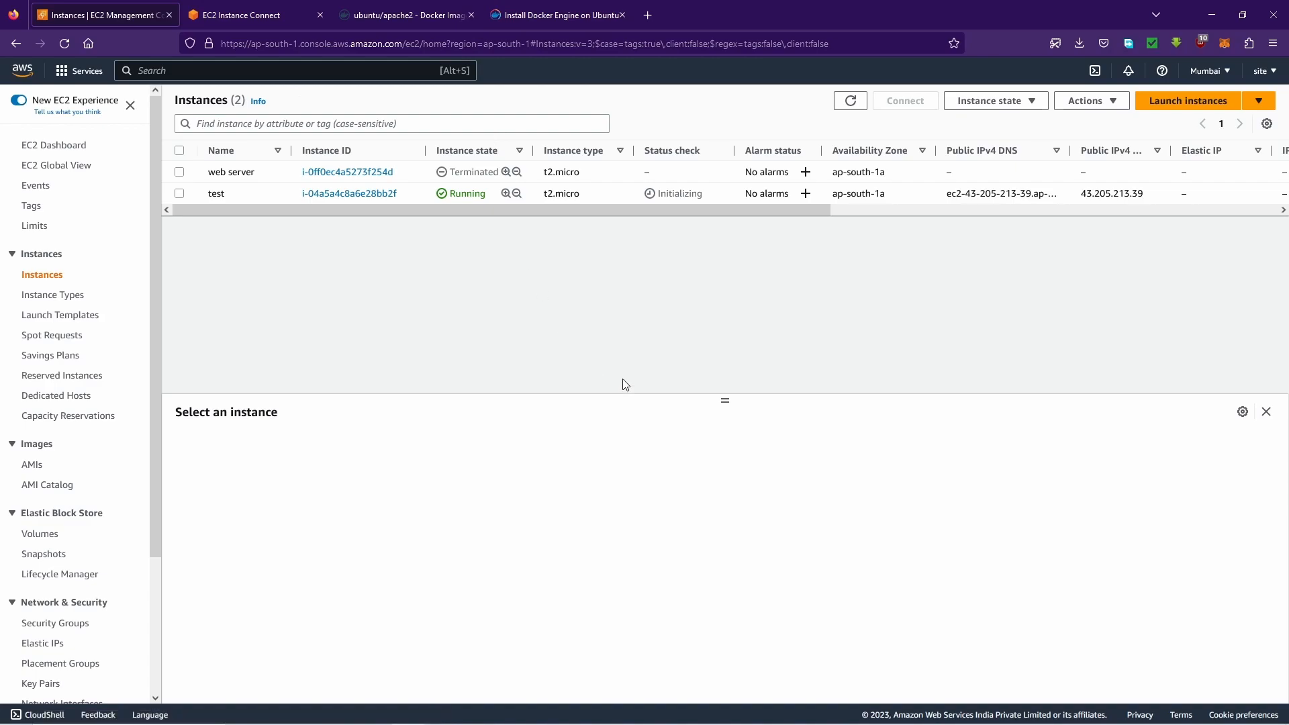
click(362, 193)
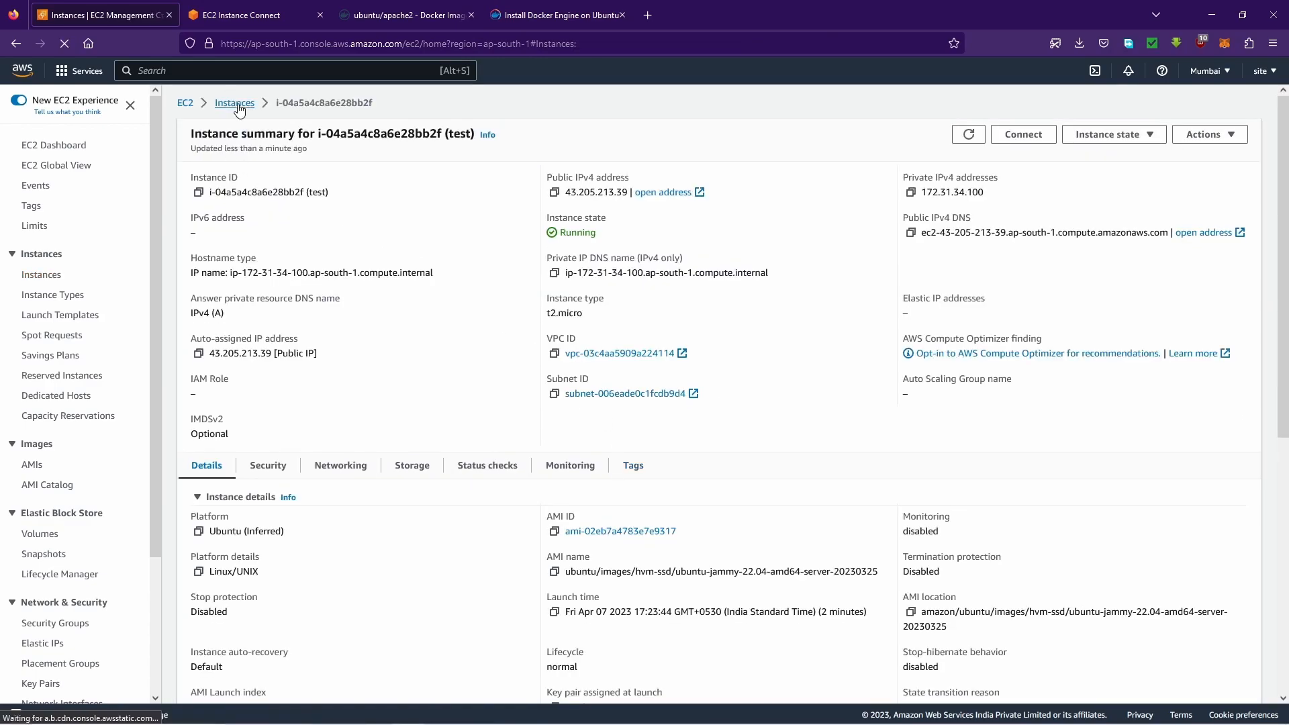
click(609, 193)
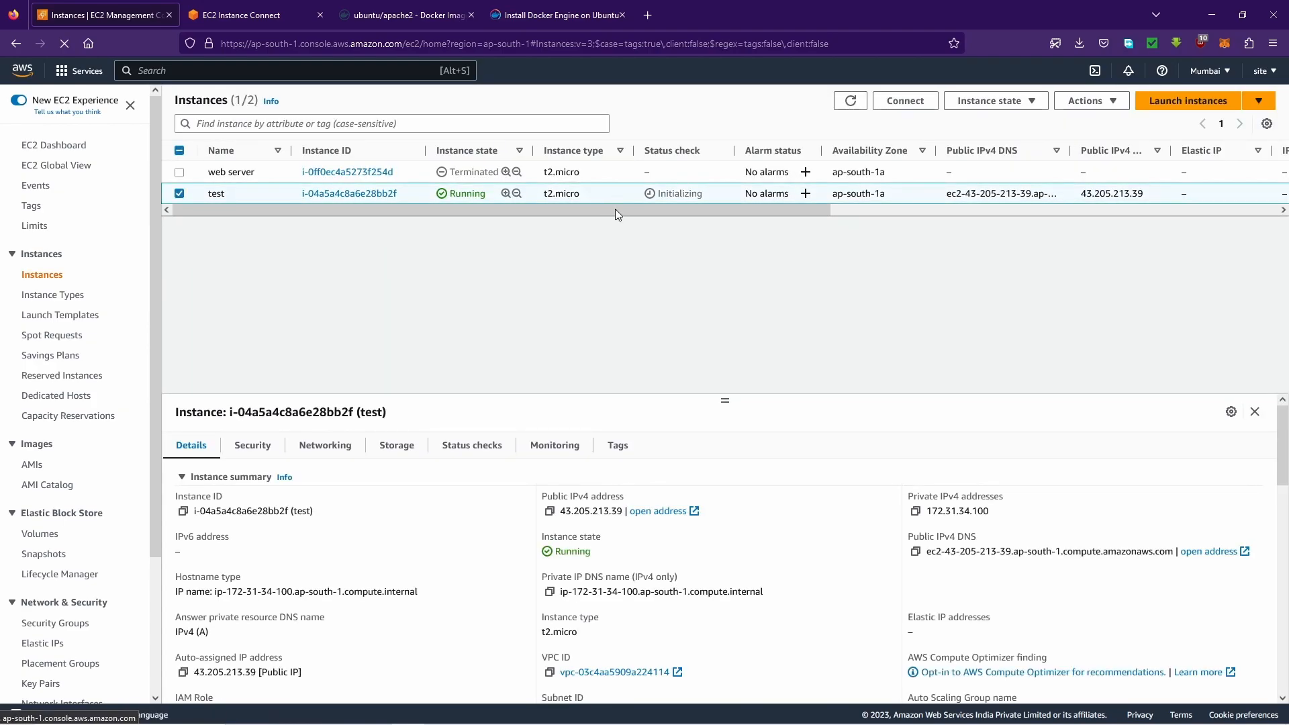
click(549, 511)
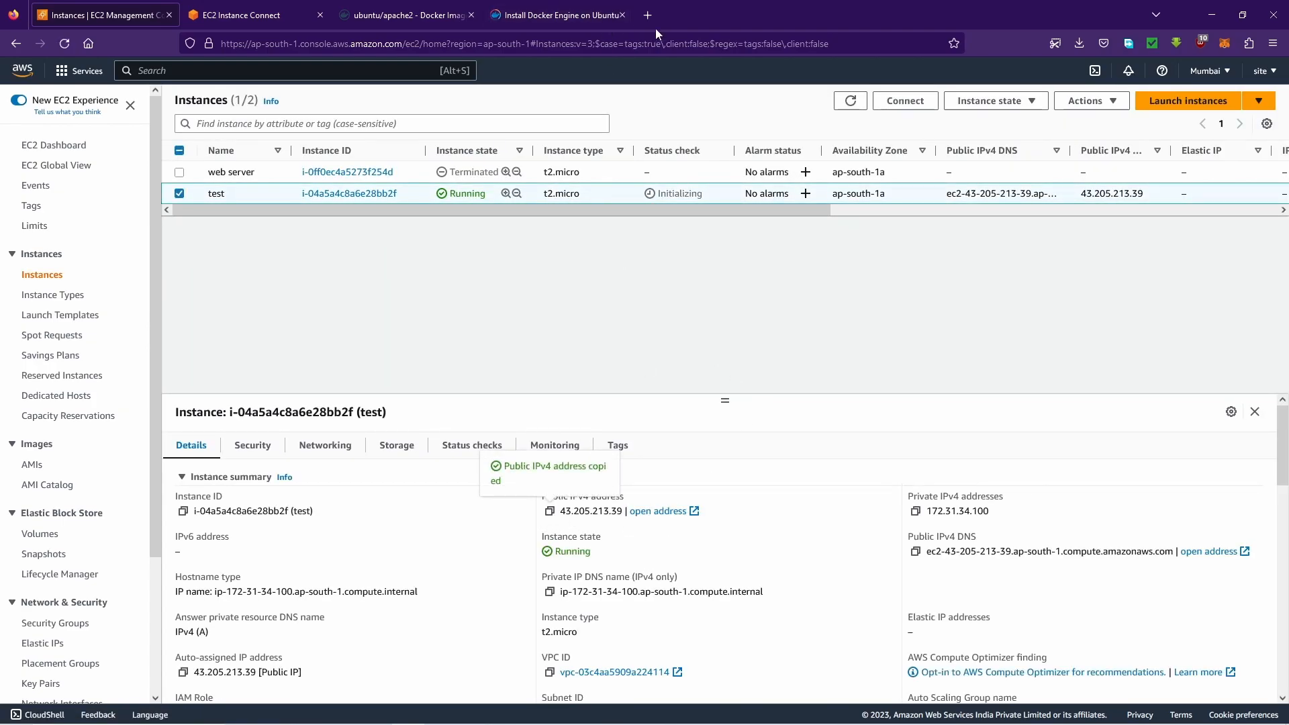
Step: Examine the security details and the inbound and outbound rules of the "test" instance
click(276, 446)
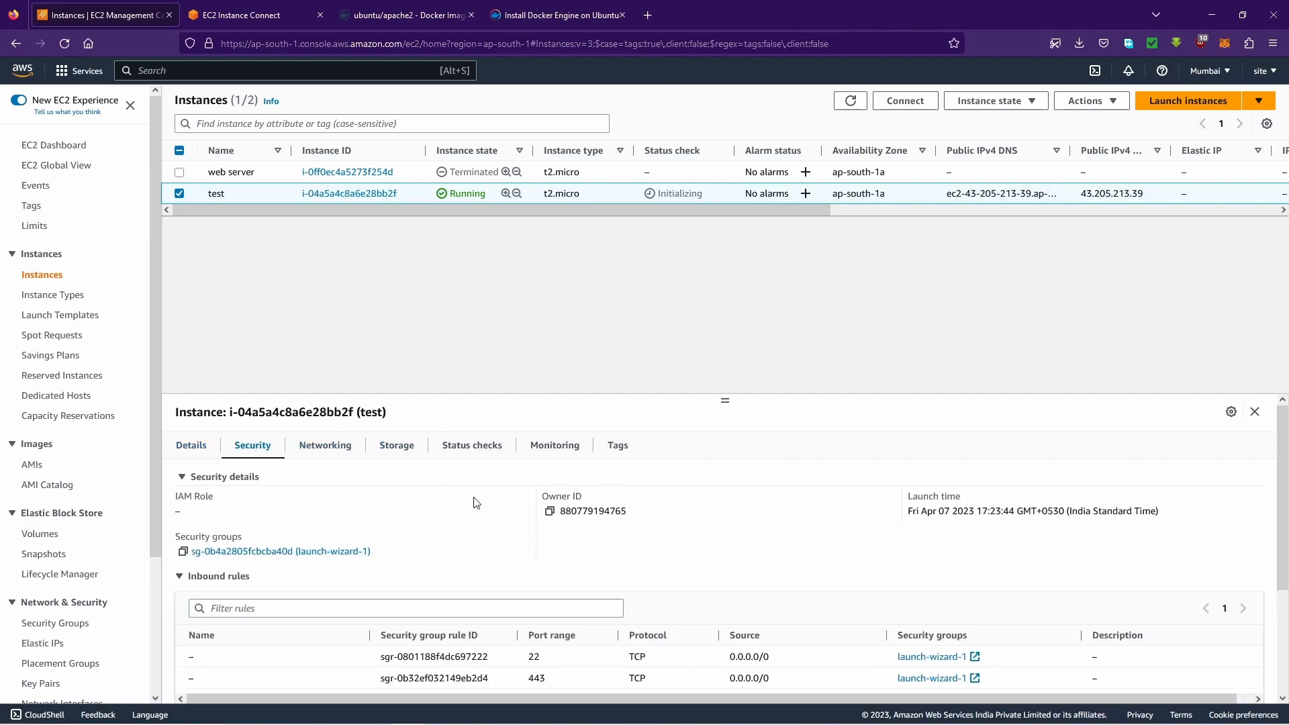
scroll(678, 574, down, 3)
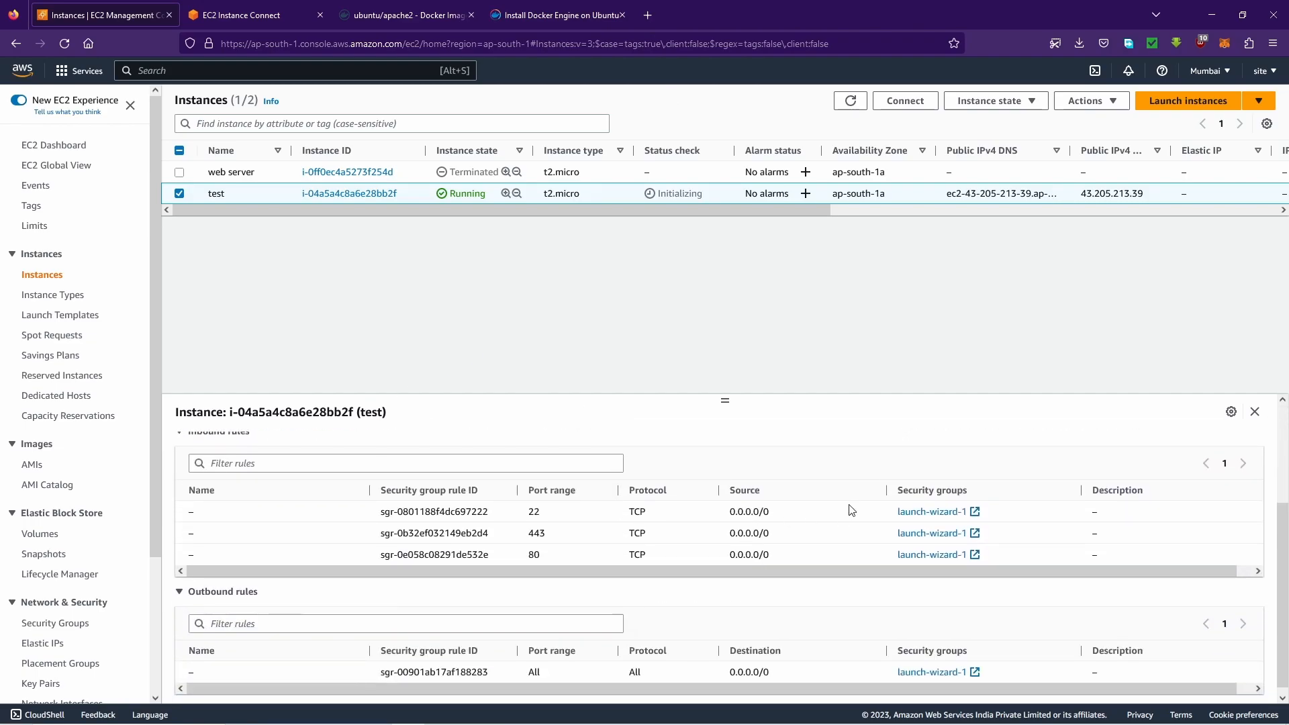
drag(577, 539, 522, 539)
scroll(627, 604, up, 3)
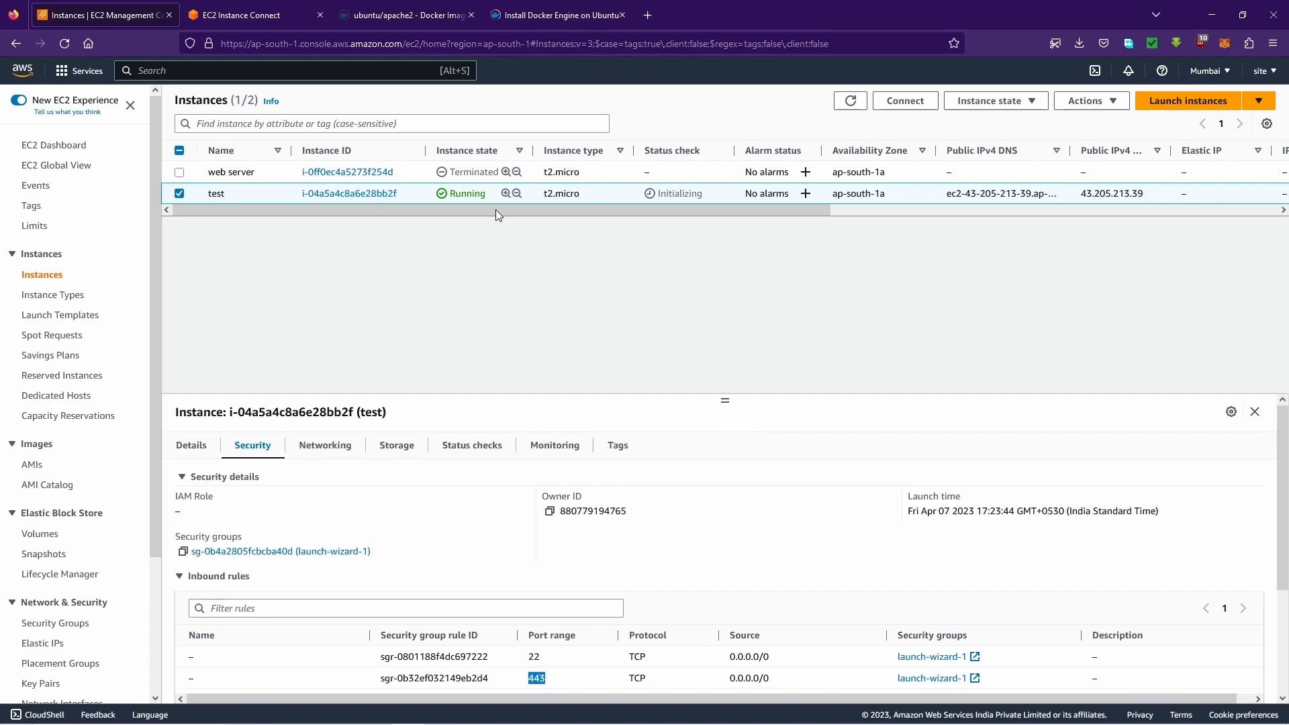
Step: Open the instance's copied public IPv4 address in a new browser tab to test web access
click(648, 15)
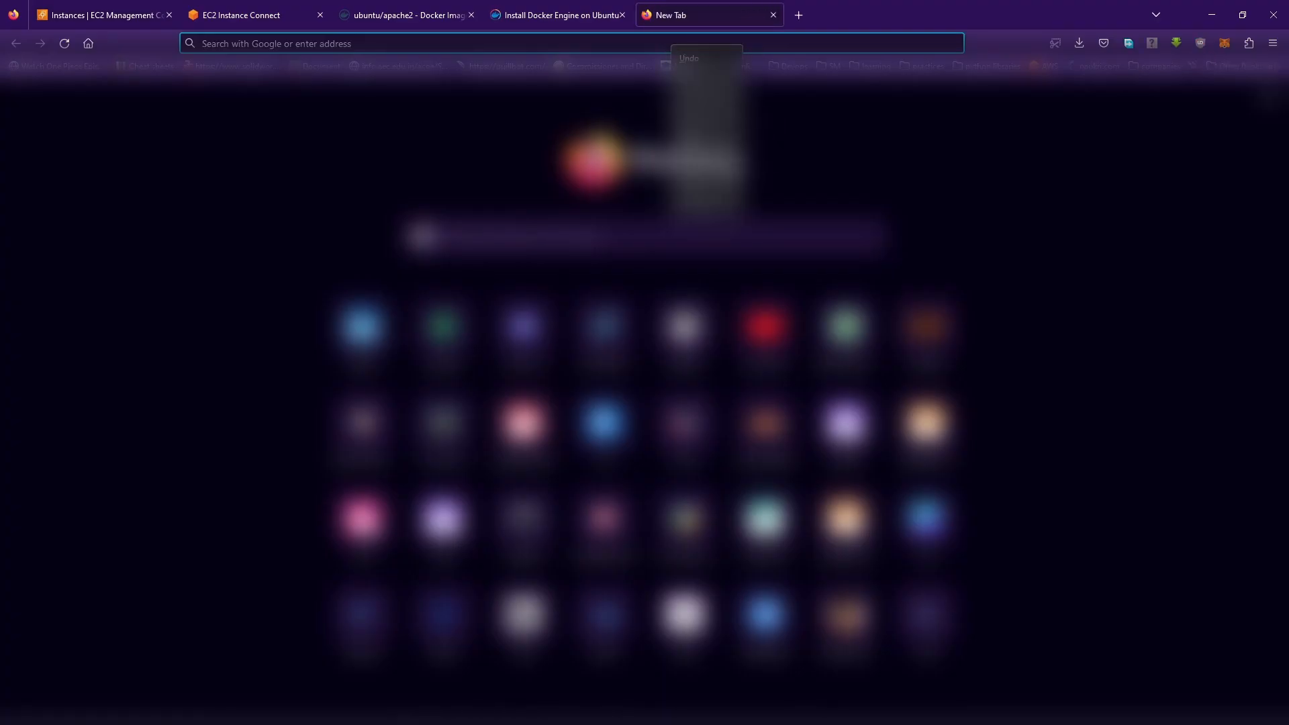
key(ctrl+v)
key(Return)
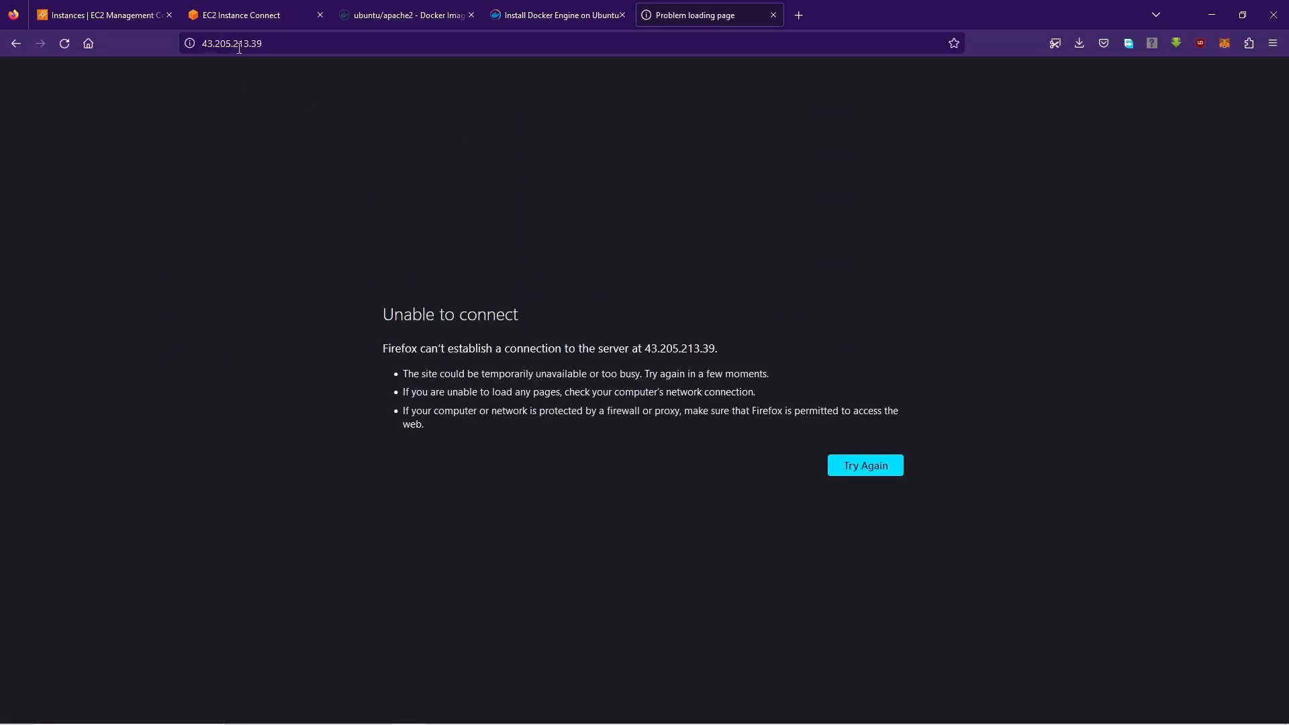
click(216, 50)
click(105, 114)
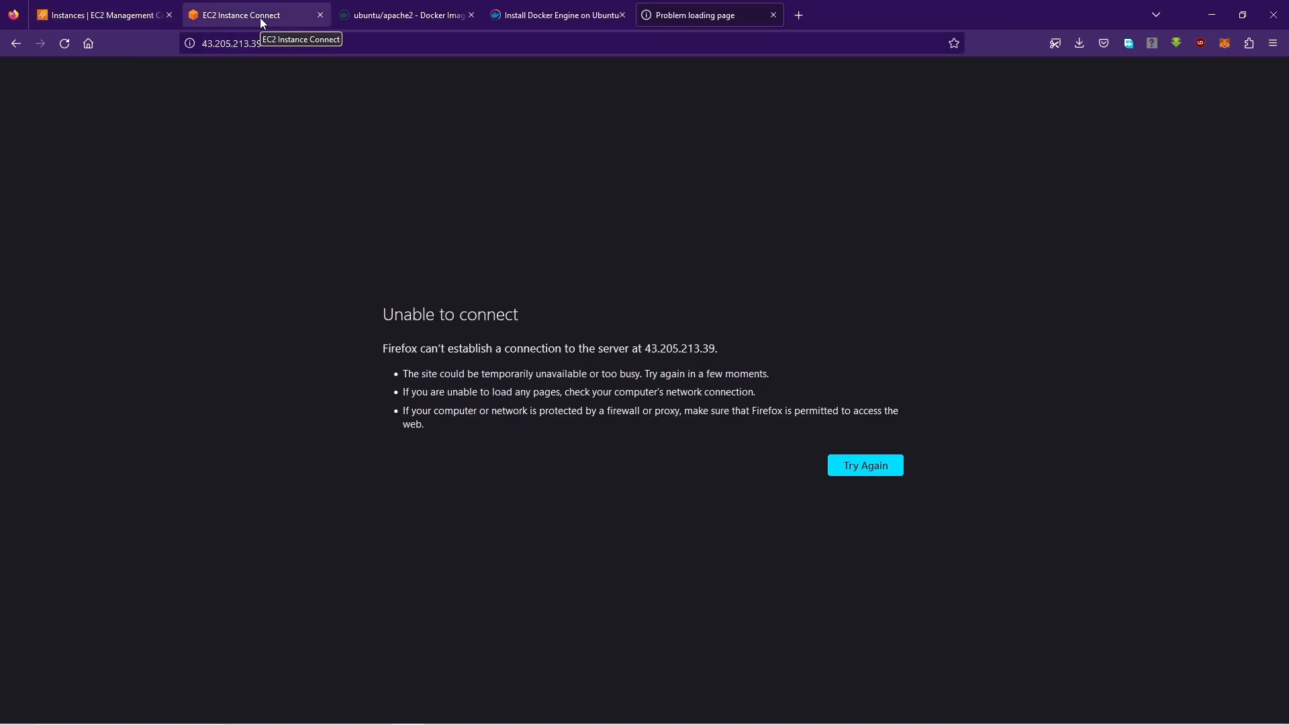
Step: Look through the Docker Engine install guide for Ubuntu and return to the instance's terminal
click(259, 17)
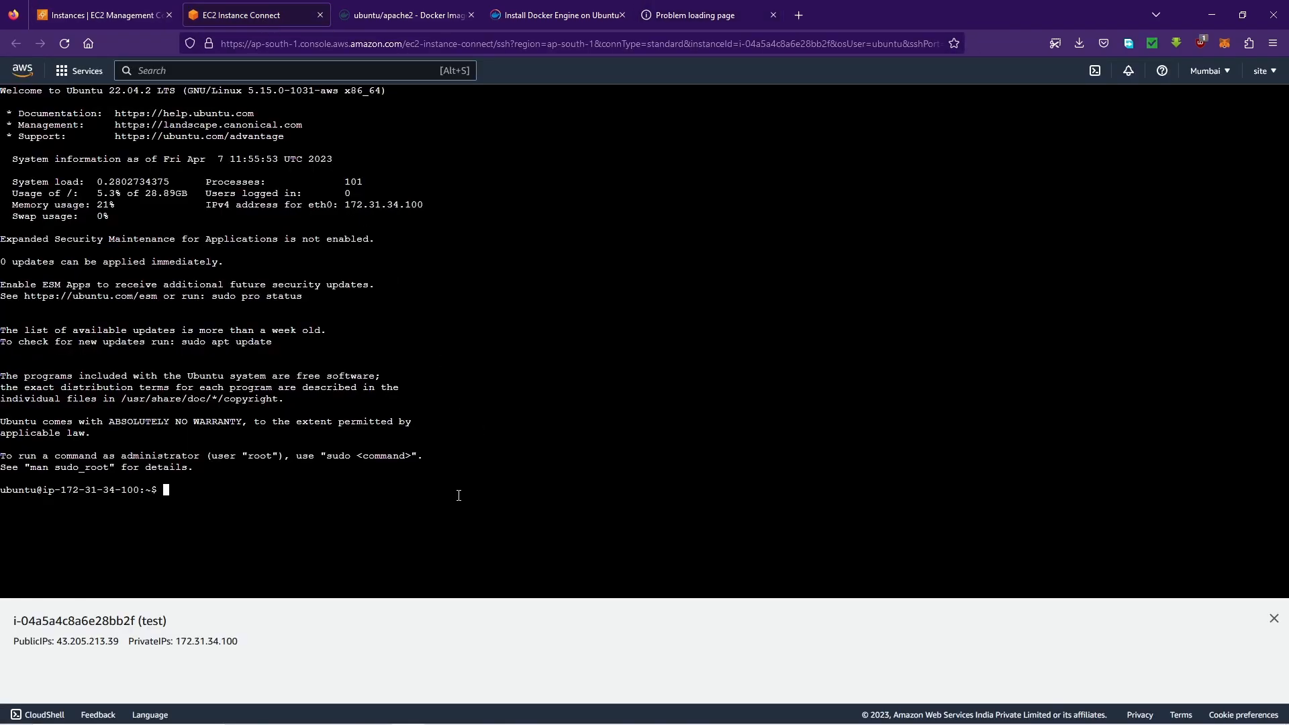
click(567, 10)
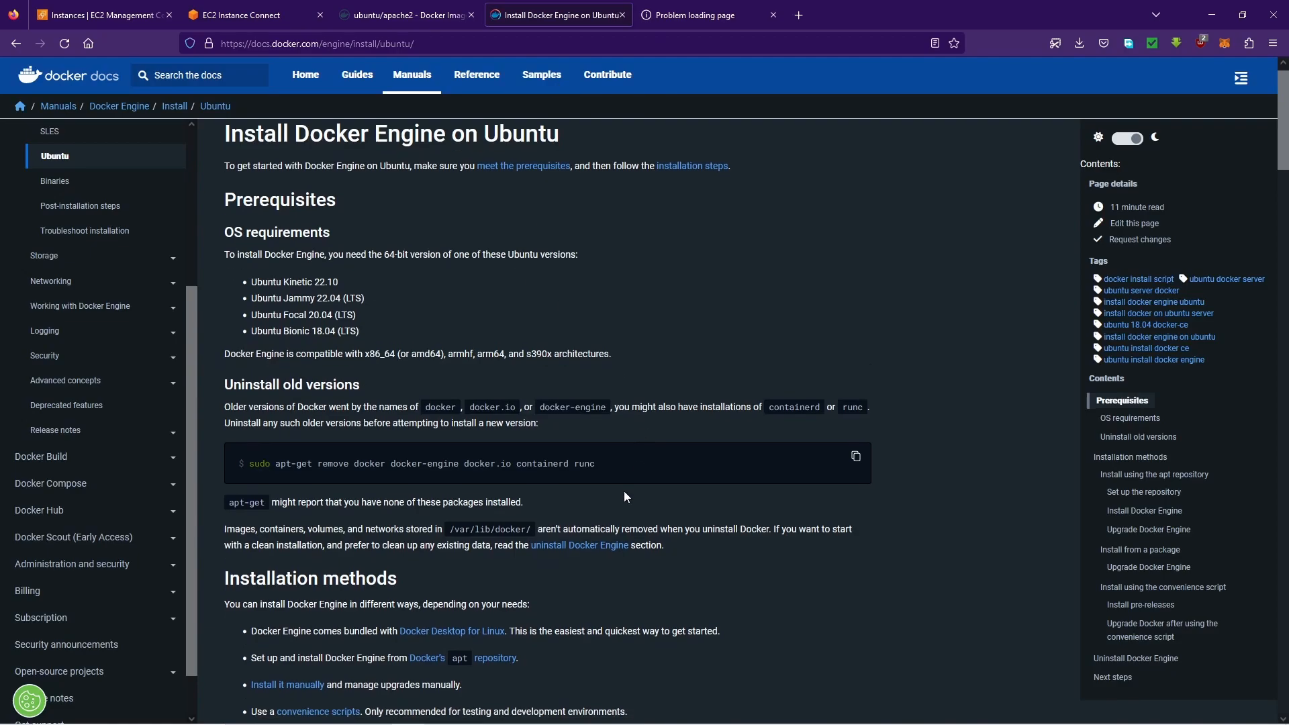
scroll(628, 482, down, 15)
scroll(624, 505, down, 20)
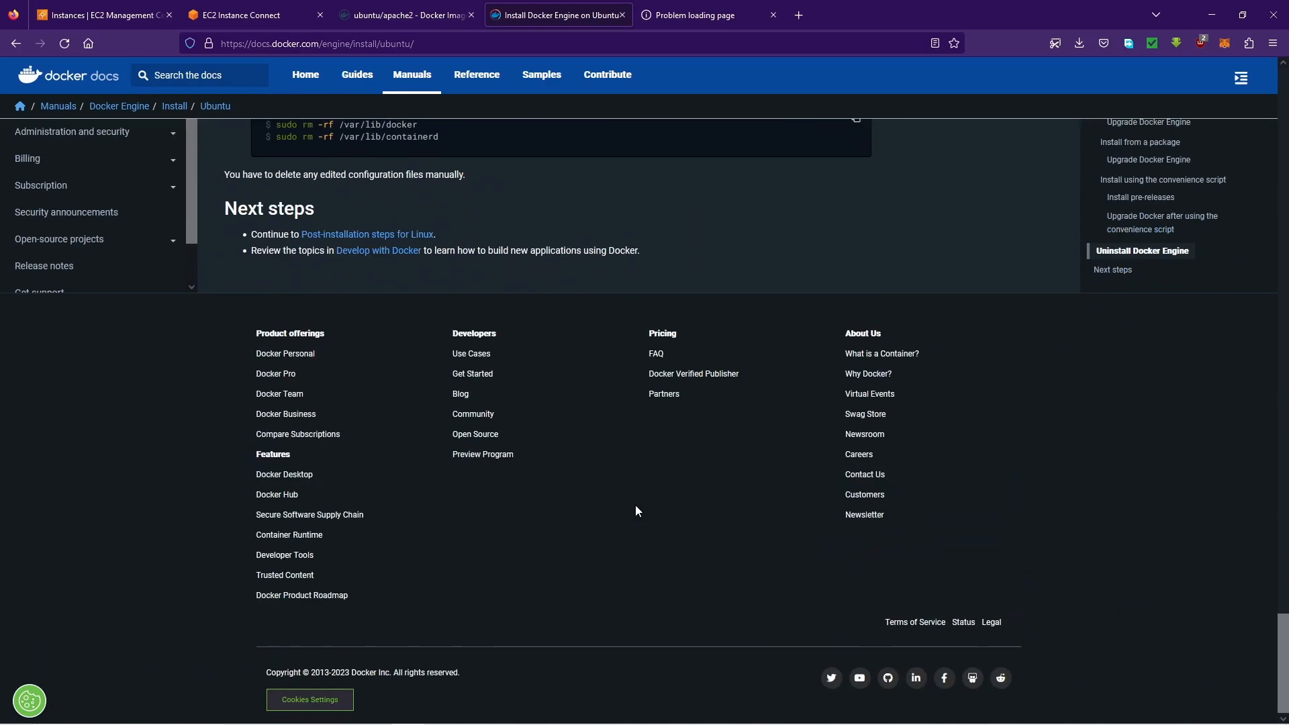
scroll(635, 508, up, 5)
click(252, 15)
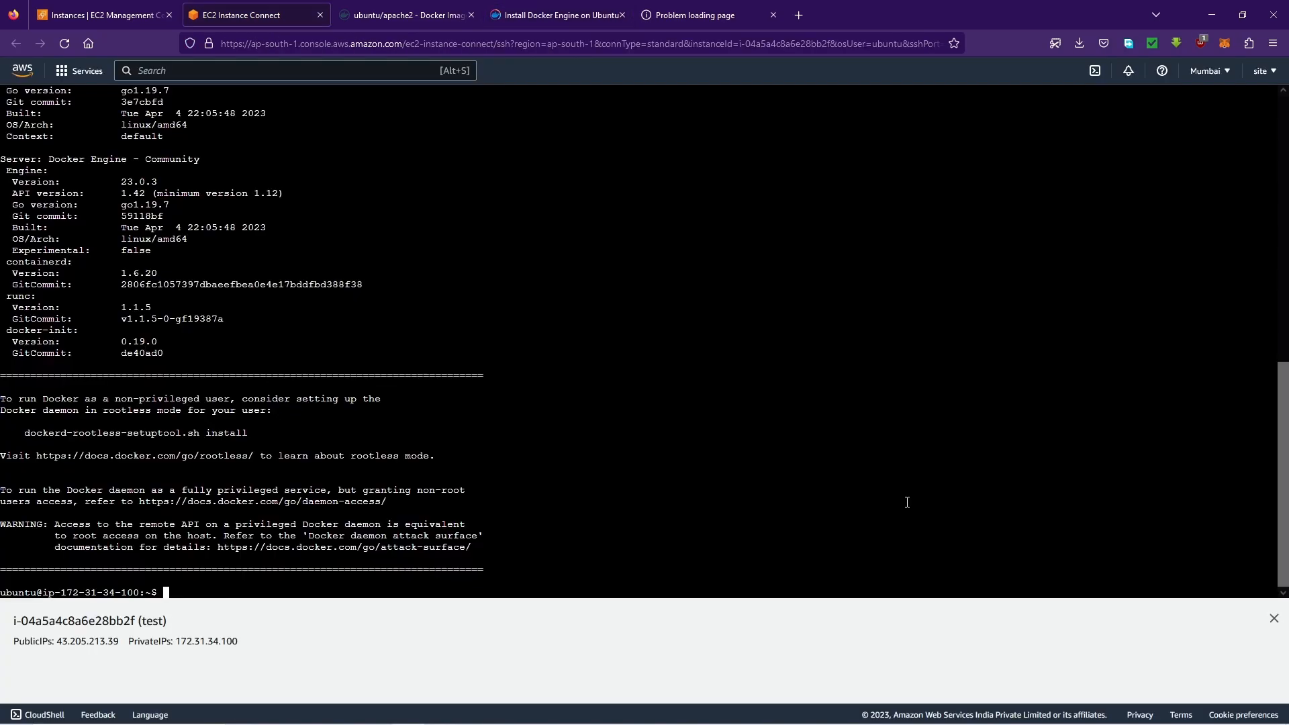
Step: Copy the command docker run -d --name apache2-container -e TZ=UTC -p 8080:80 ubuntu/apache2:2.4-22.04_beta from the ubuntu/apache2 Docker Hub page
click(397, 15)
drag(723, 406, 250, 409)
right_click(314, 408)
click(396, 420)
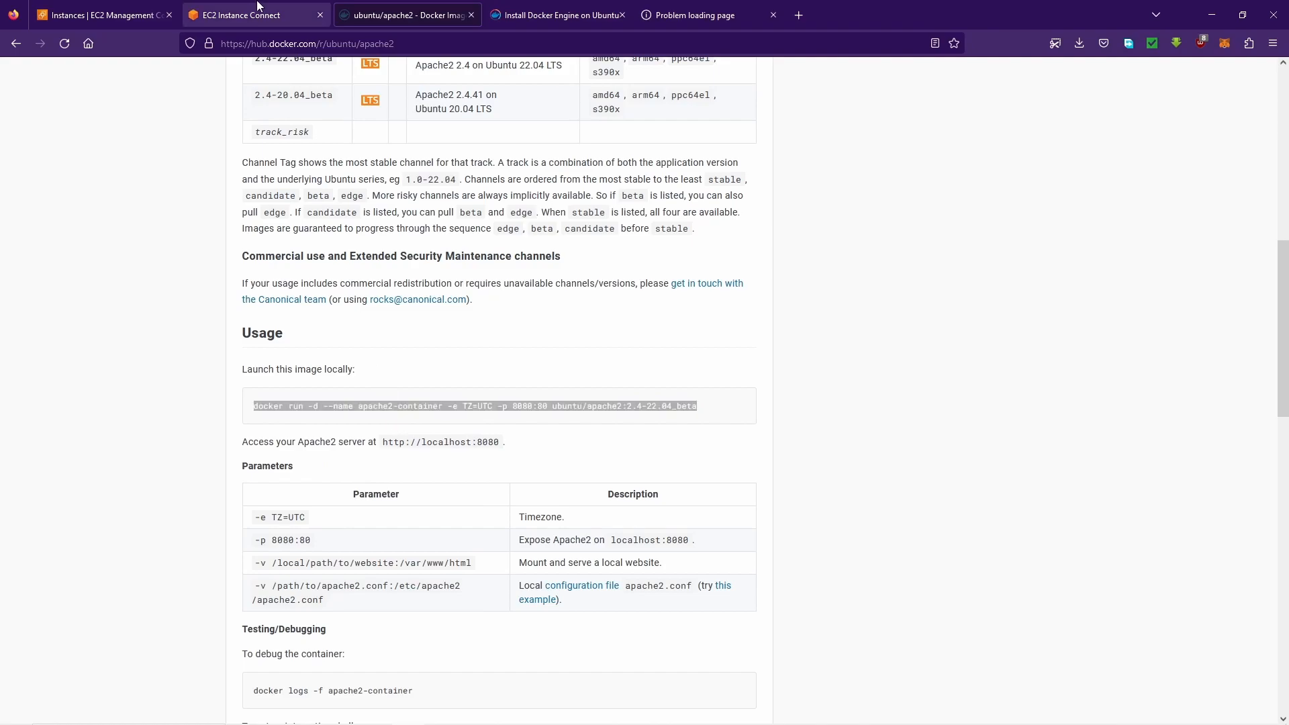
Step: Paste the copied docker run command at the instance's terminal prompt and change its port mapping to 80:80
click(257, 7)
right_click(744, 524)
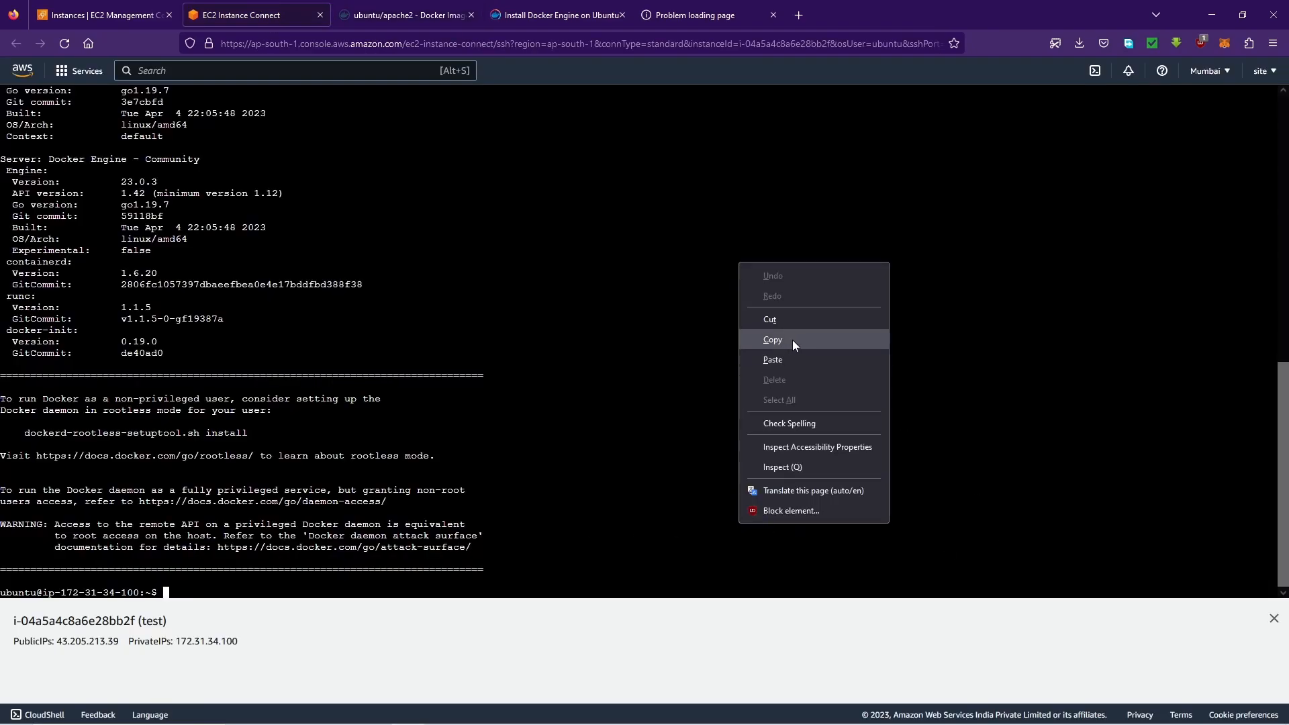
click(799, 361)
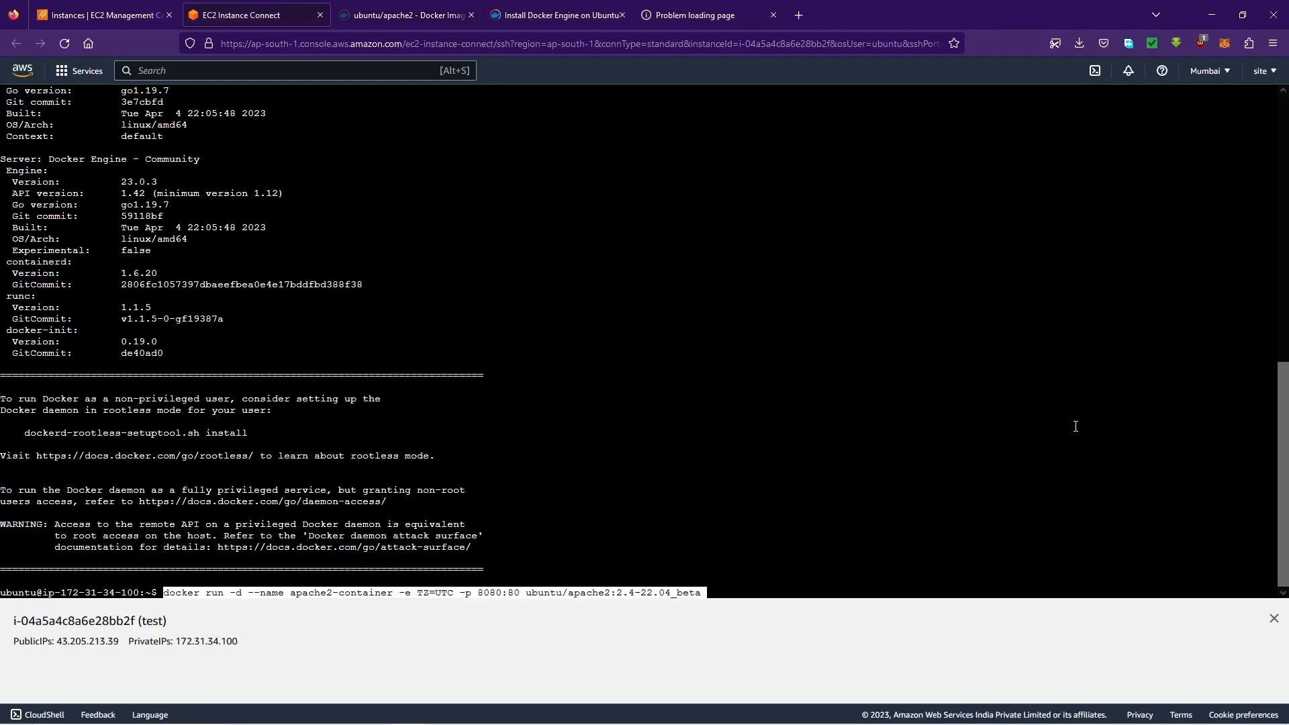
key(Left)
key(Left)
key(Left)
key(Left)
key(Left)
key(Left)
key(Left)
key(Left)
key(Left)
key(Left)
key(Left)
key(Left)
key(Left)
key(Left)
key(Left)
key(Left)
key(Left)
key(Left)
key(Left)
key(Left)
key(Left)
key(BackSpace)
key(BackSpace)
Step: Prefix the docker run command with sudo and run it, and list all containers with sudo docker ps -a
key(Left)
key(Left)
key(Left)
key(Left)
key(Left)
key(Left)
key(Left)
key(Left)
key(Left)
key(Left)
key(Left)
key(Left)
key(Left)
key(Left)
key(Left)
key(Left)
key(Left)
key(Left)
key(Left)
key(Left)
key(Left)
key(Left)
key(Left)
key(Left)
key(Left)
key(Left)
key(Left)
key(Left)
key(Left)
key(Left)
key(Left)
key(Left)
key(Left)
key(Left)
key(Left)
key(Left)
key(Left)
key(Left)
key(Left)
key(Left)
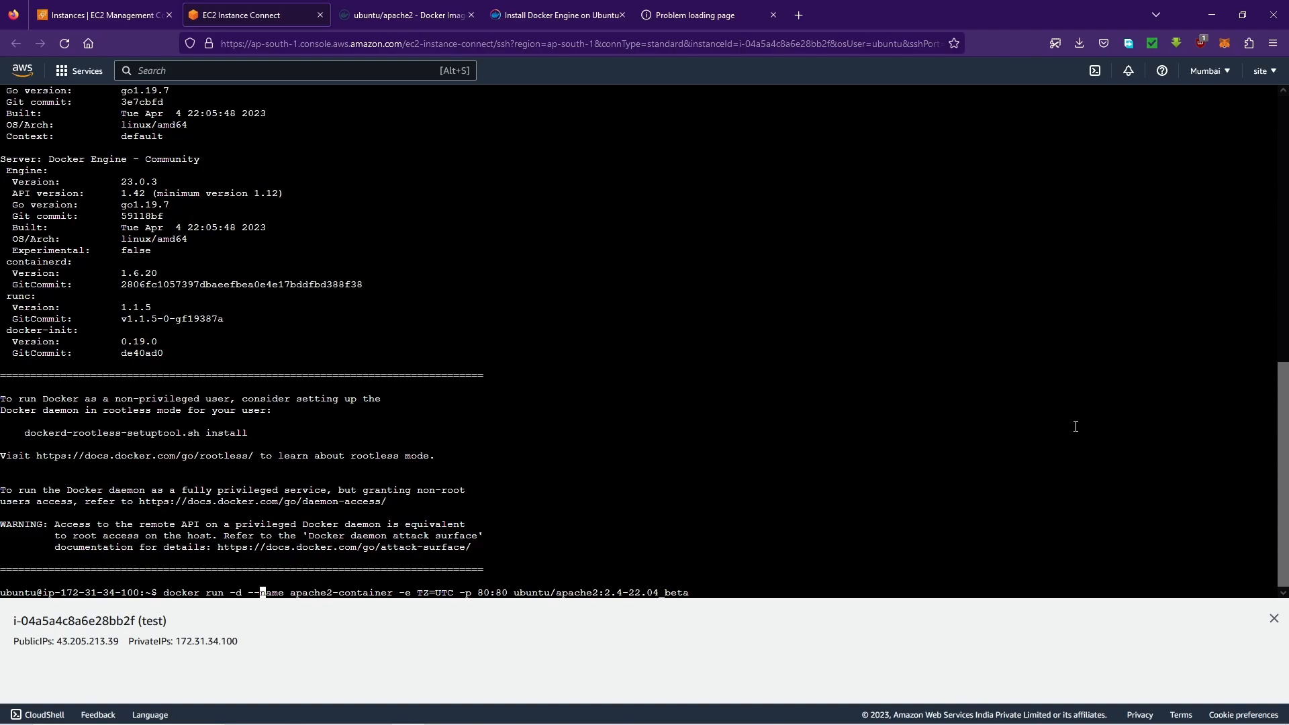
text(sudo)
key(Return)
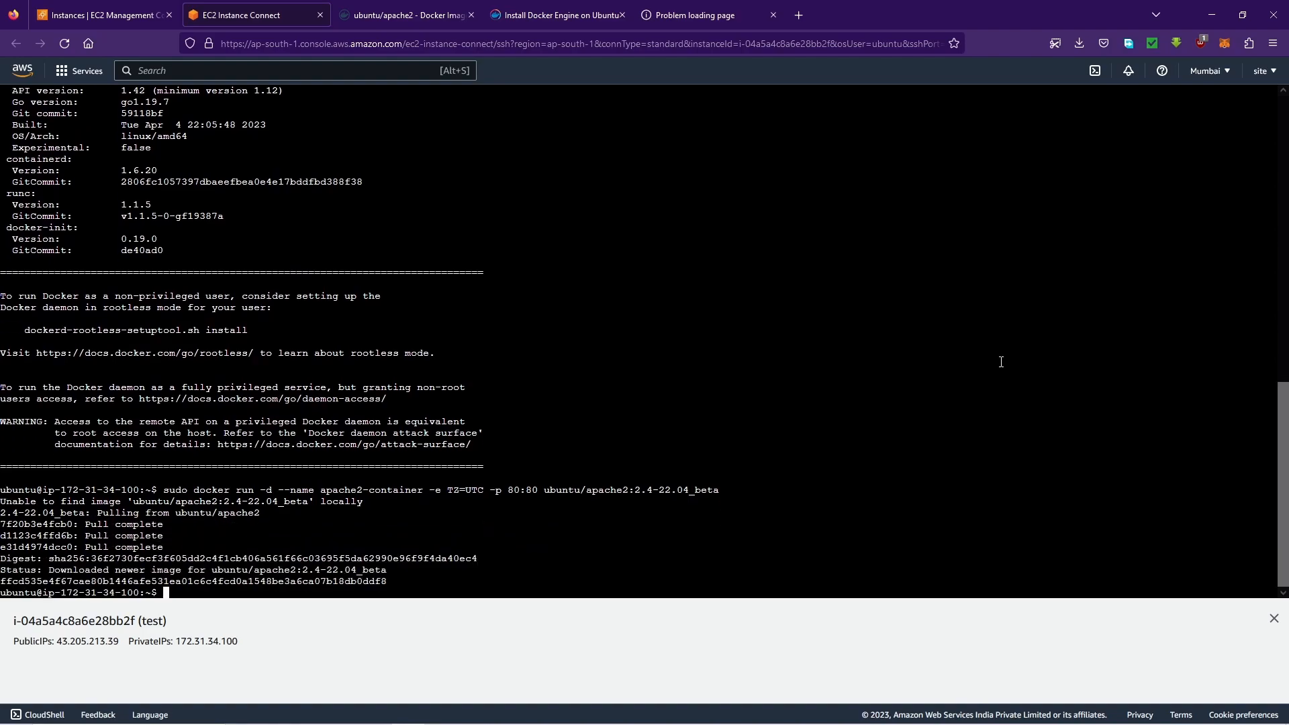
text(sudo docker ps -a)
key(Return)
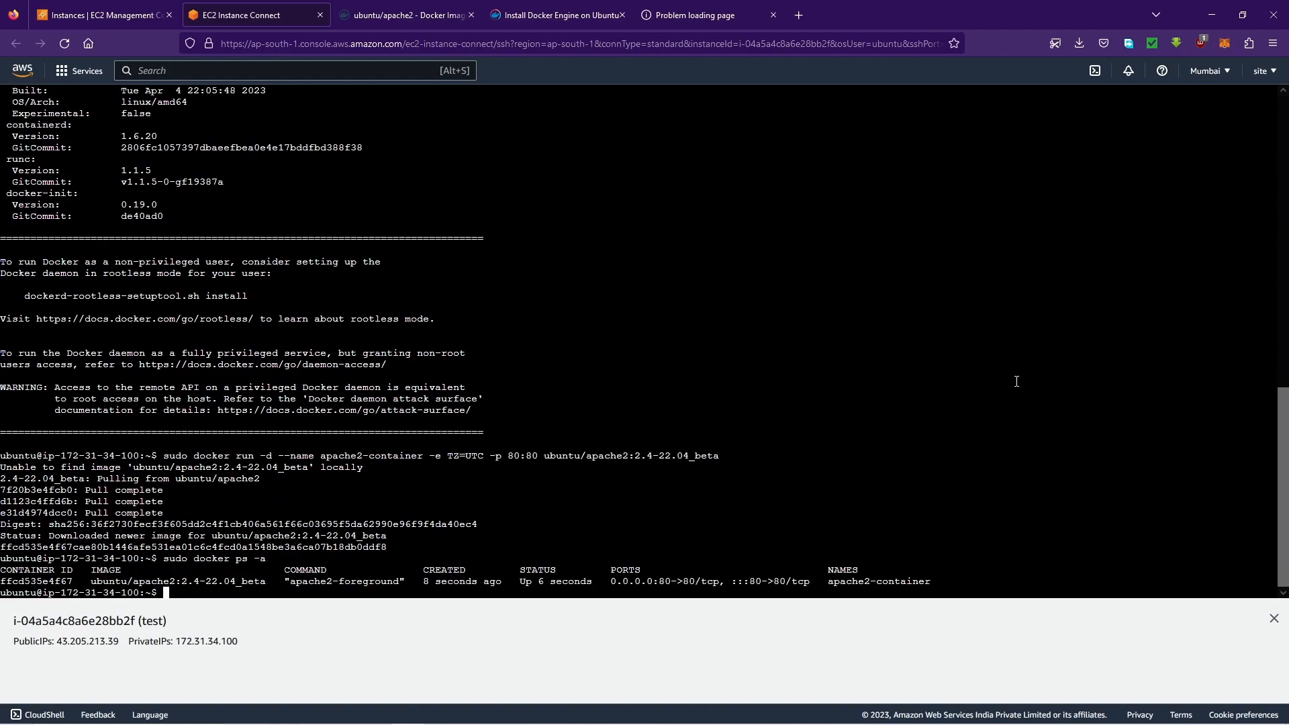
Step: Reload 43.205.213.39 in the browser tab with the failed page and look over the page it serves
click(683, 15)
click(366, 42)
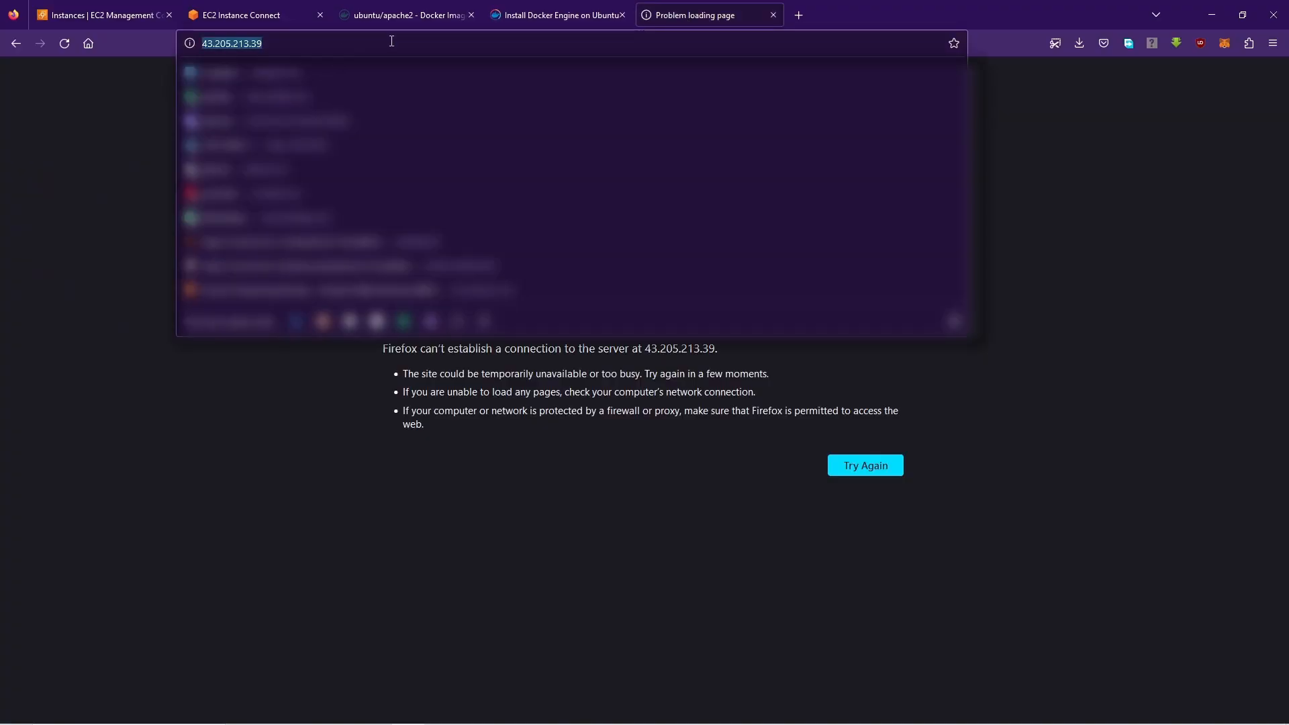
key(Return)
drag(554, 101, 767, 102)
click(822, 183)
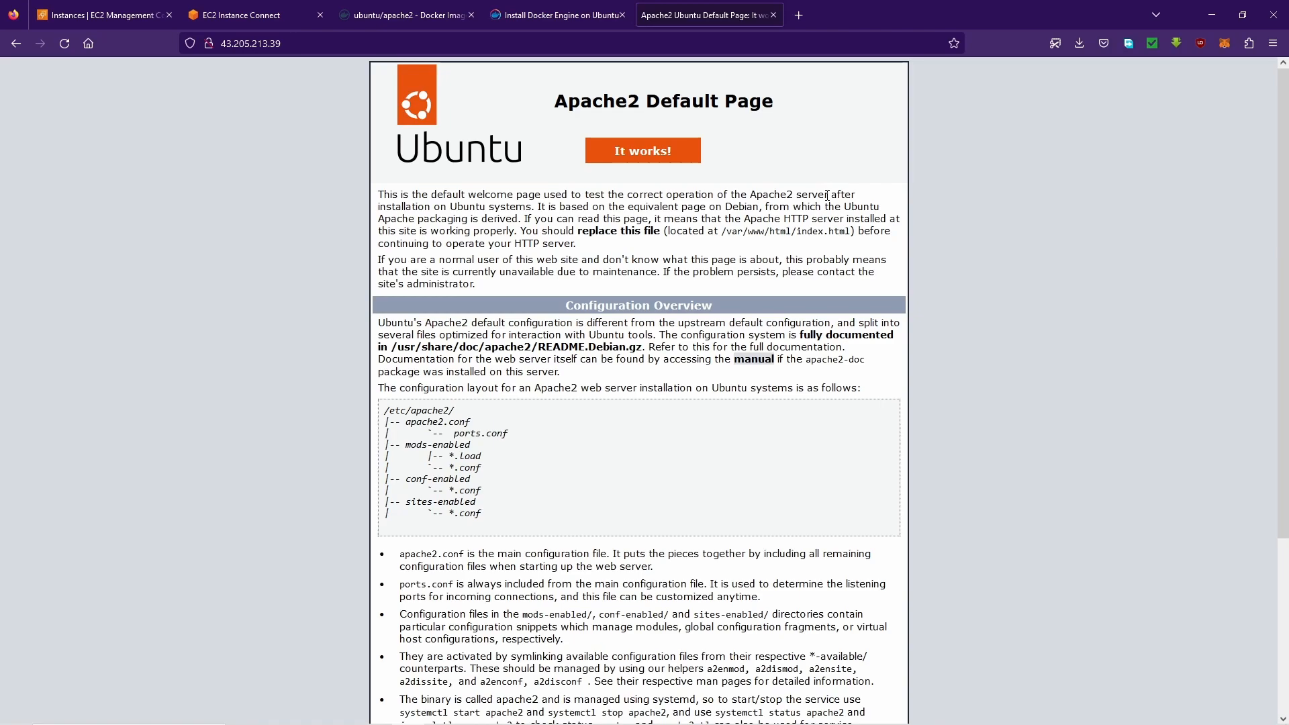
scroll(829, 180, down, 5)
scroll(829, 180, up, 5)
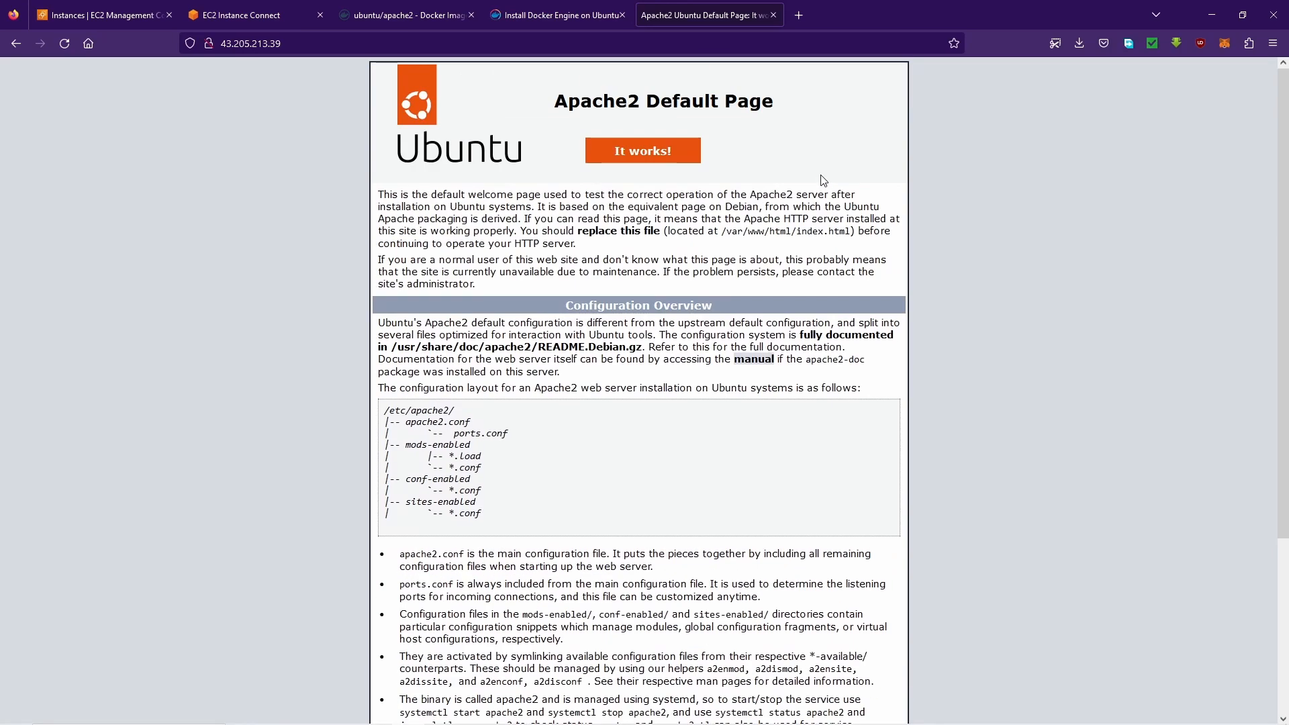